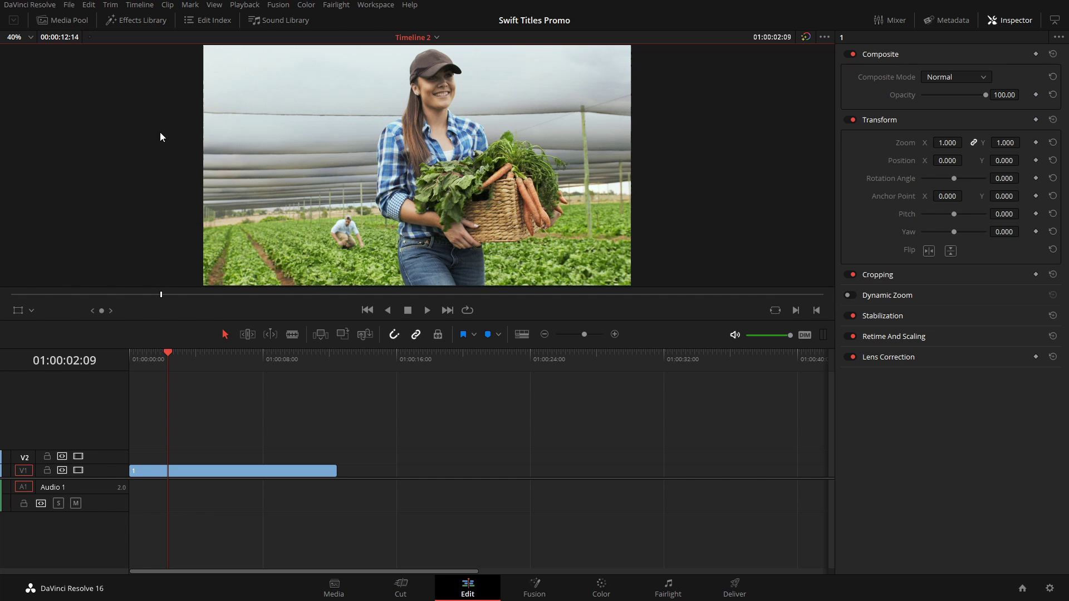
Search the Titles library for 'sw' and drop JRTV Swift Titles 07 Lower Third onto V2 above the farm clip
{"action": "left_click", "coordinate": [140, 20]}
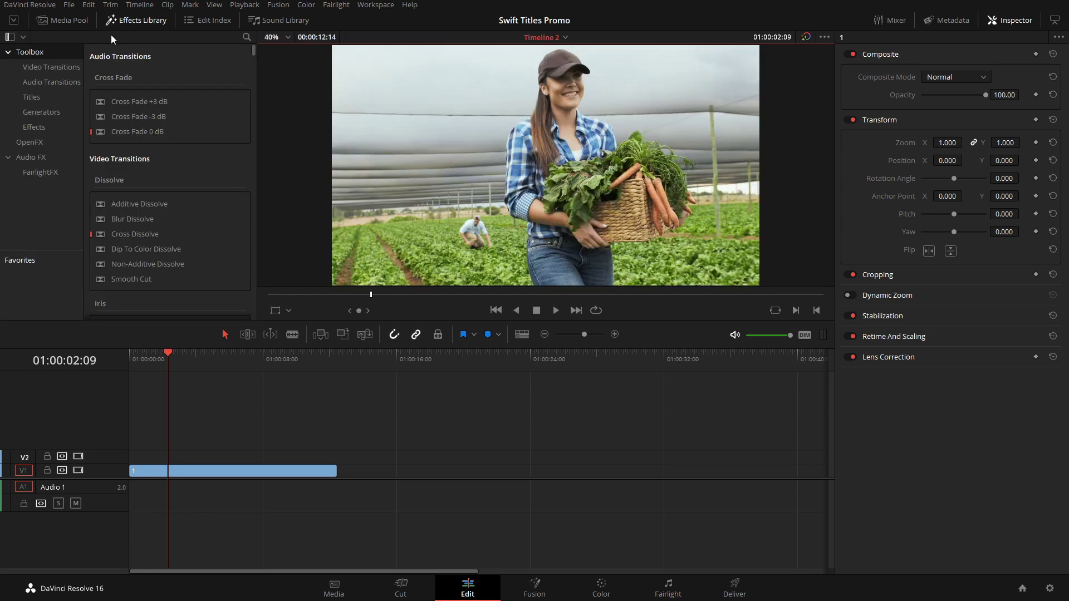
{"action": "left_click", "coordinate": [53, 99]}
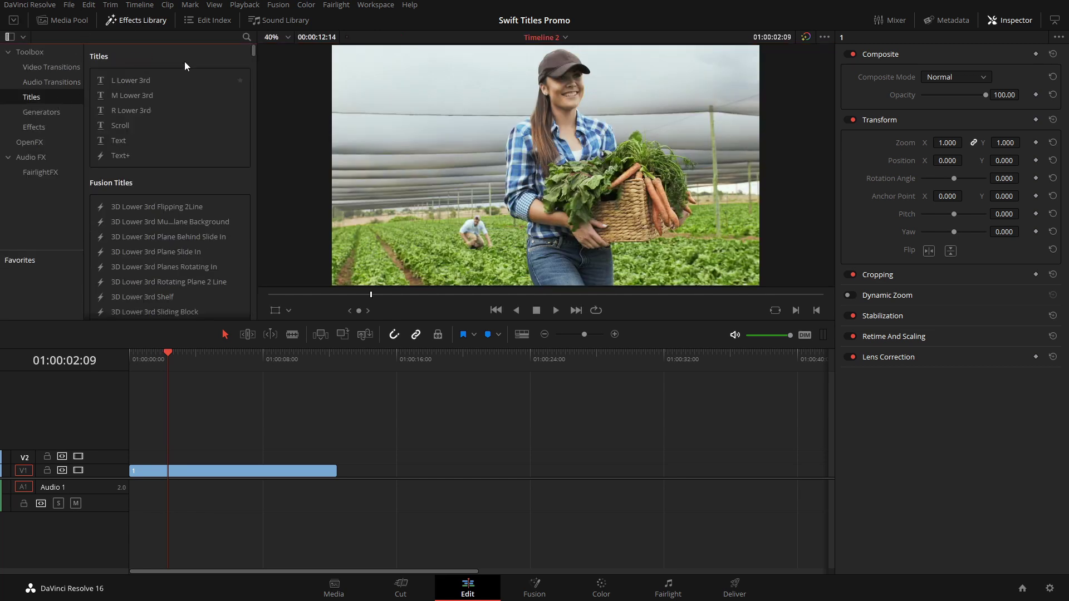
{"action": "left_click", "coordinate": [247, 37]}
{"action": "type", "text": "sw"}
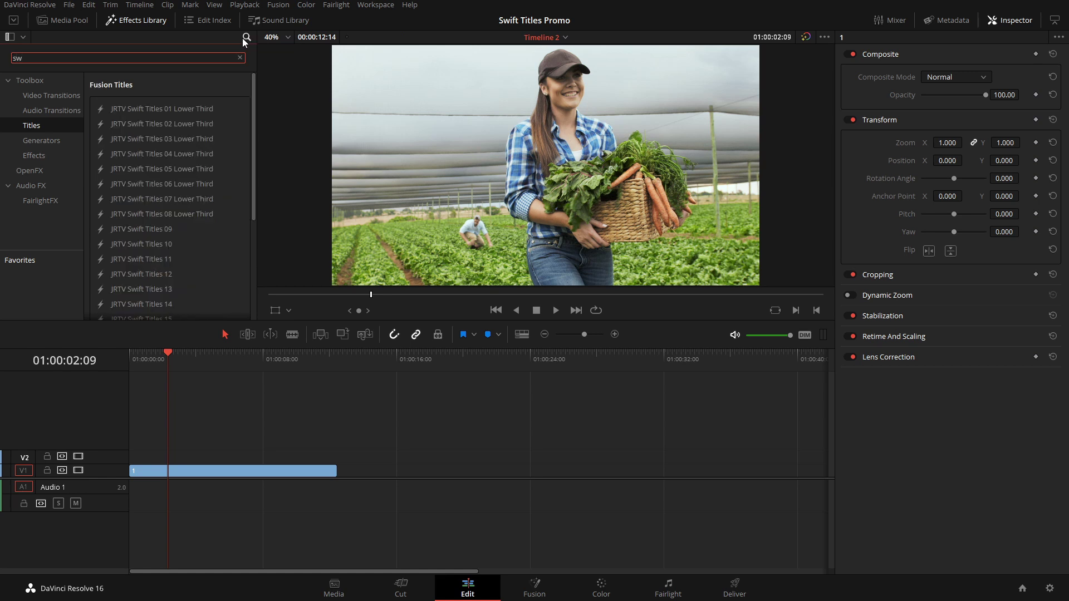
{"action": "left_click_drag", "start_coordinate": [252, 78], "coordinate": [220, 81]}
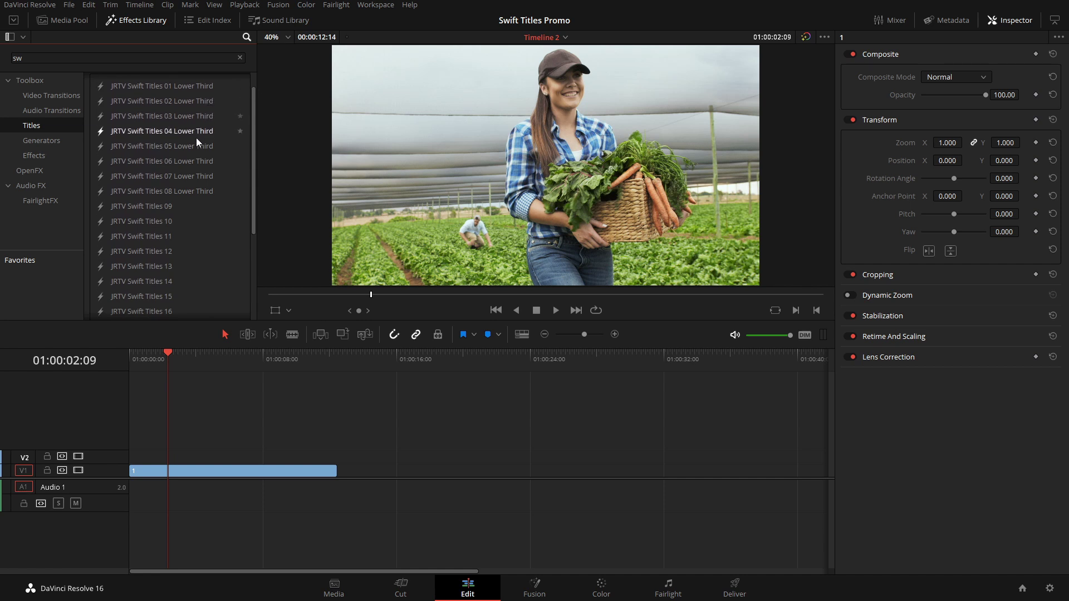
{"action": "left_click_drag", "start_coordinate": [183, 175], "coordinate": [144, 454]}
{"action": "left_click", "coordinate": [143, 456]}
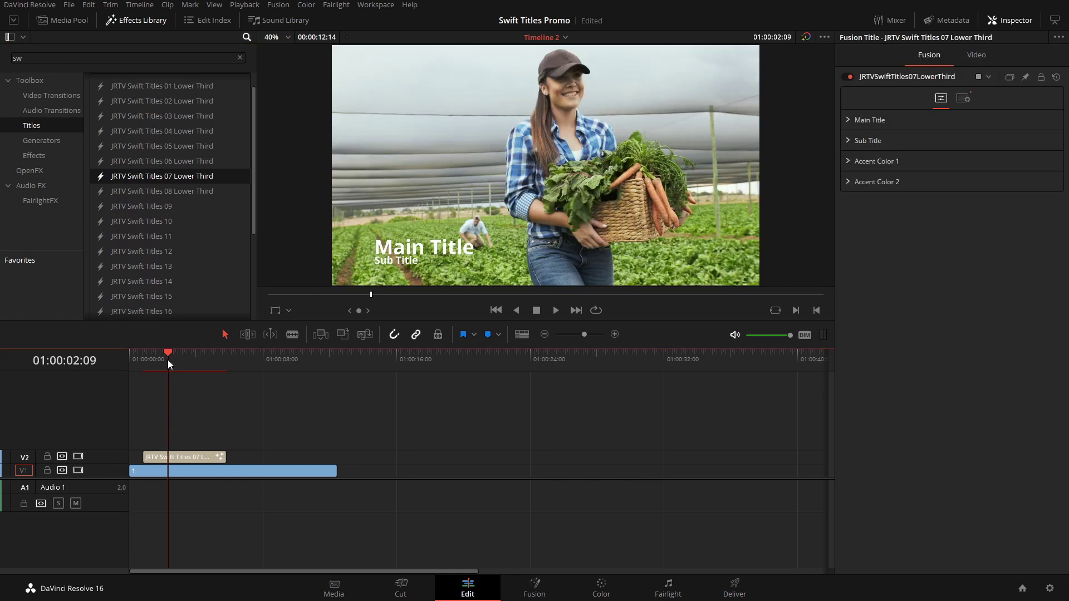
Expand the Main Title and Sub Title settings and preview the lower third's intro animation
{"action": "key", "text": "space"}
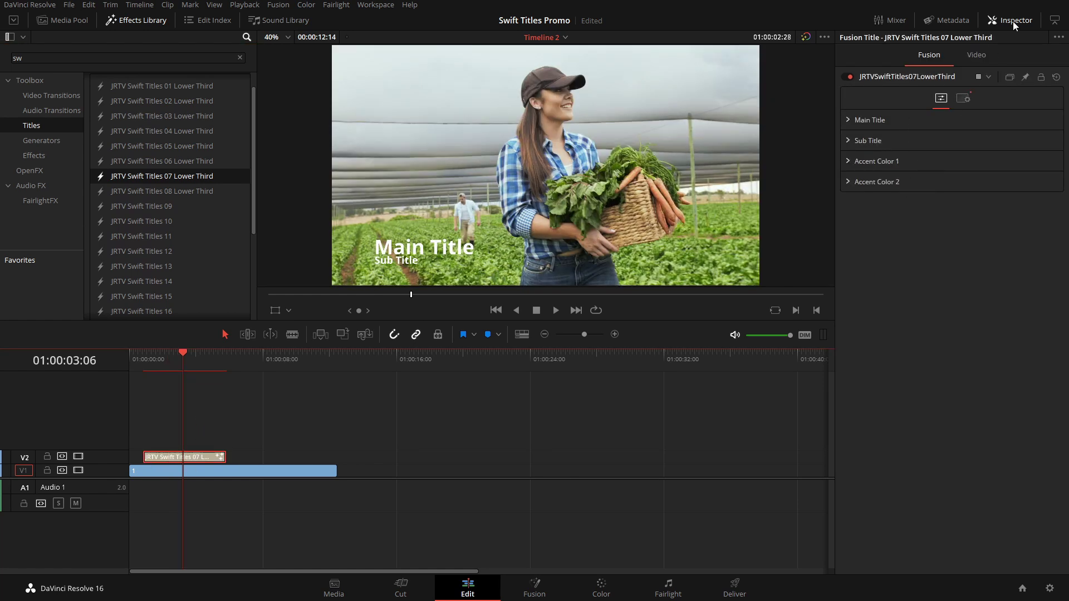
{"action": "left_click", "coordinate": [849, 119]}
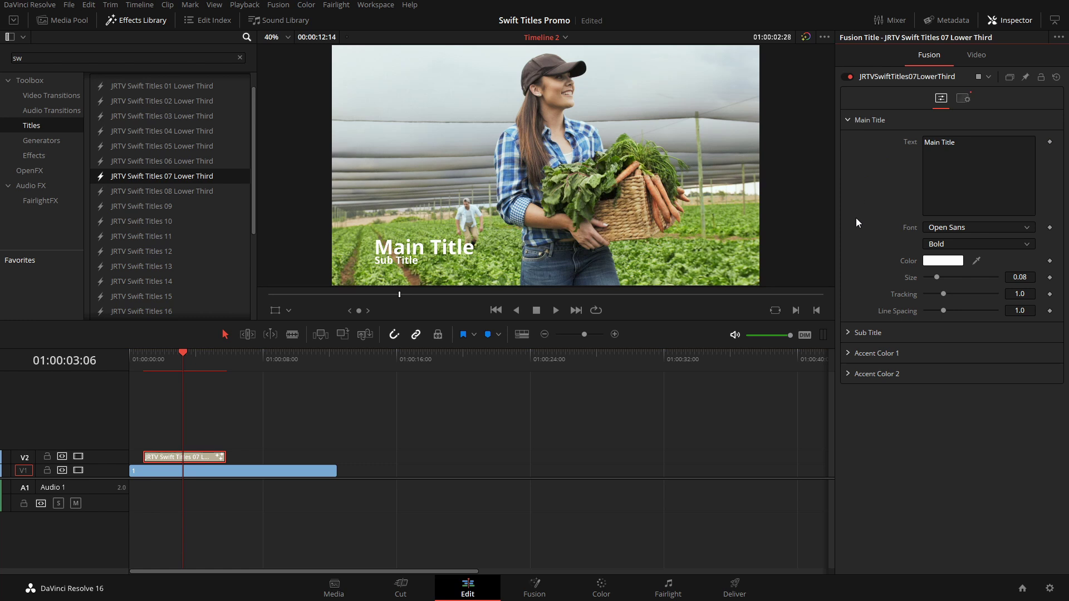
{"action": "left_click", "coordinate": [847, 332]}
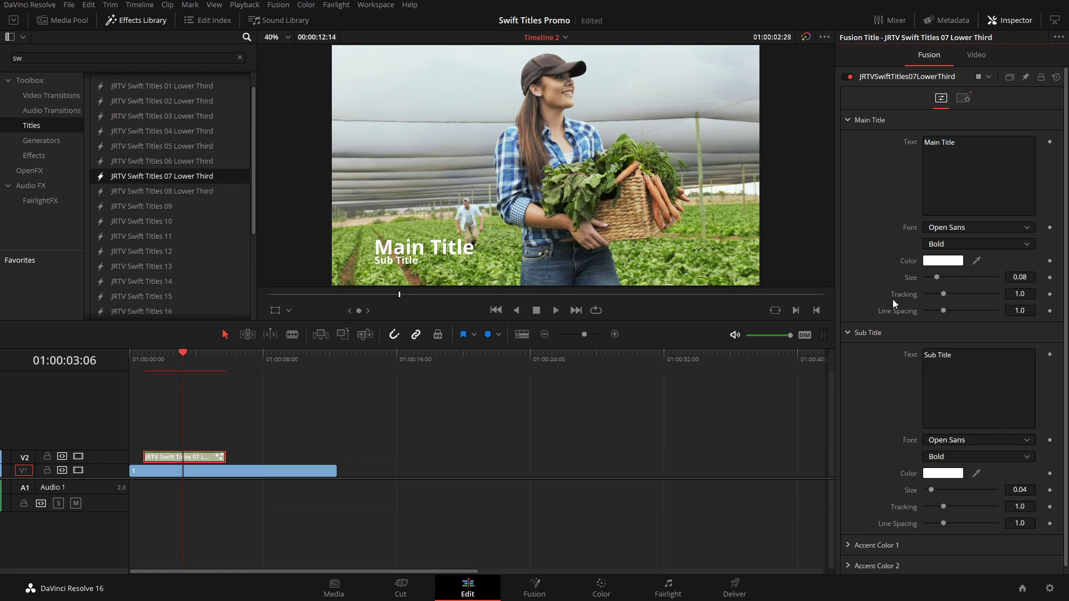
{"action": "scroll", "coordinate": [918, 501], "scroll_direction": "down", "scroll_amount": 1}
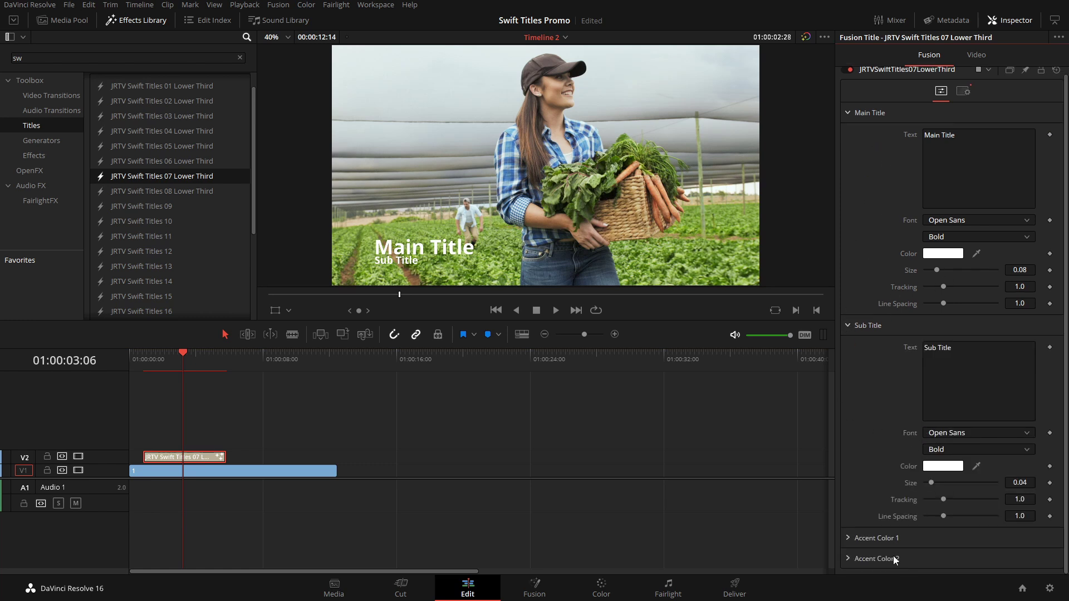
{"action": "left_click_drag", "start_coordinate": [176, 362], "coordinate": [152, 362]}
{"action": "key", "text": "space"}
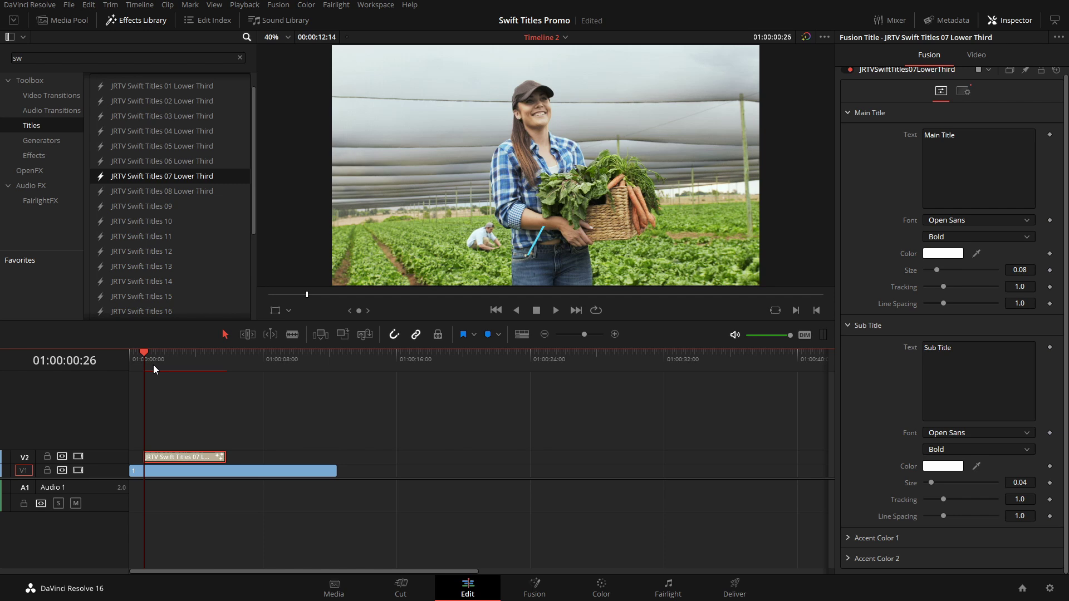
Set Accent Color 1 to green (hue 0.288, sat 0.898, value 0.827) and Accent Color 2 to orange
{"action": "left_click", "coordinate": [851, 538]}
{"action": "left_click", "coordinate": [846, 558]}
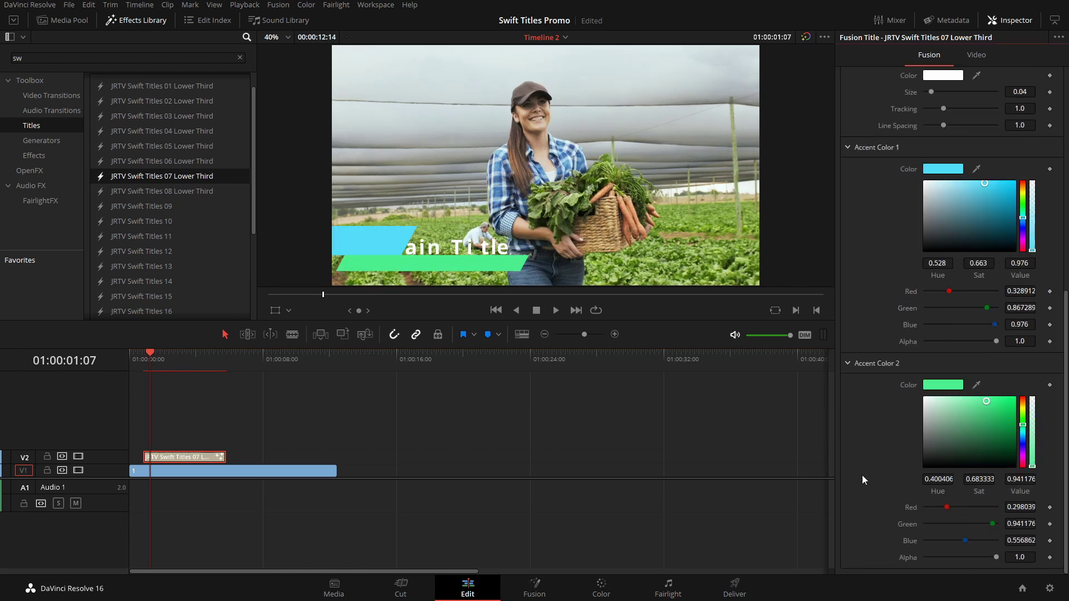
{"action": "mouse_move", "coordinate": [1023, 216]}
{"action": "left_mouse_down"}
{"action": "mouse_move", "coordinate": [1023, 201]}
{"action": "mouse_move", "coordinate": [1006, 193]}
{"action": "left_mouse_up"}
{"action": "left_click", "coordinate": [1001, 194]}
{"action": "left_click_drag", "start_coordinate": [1023, 425], "coordinate": [1023, 401]}
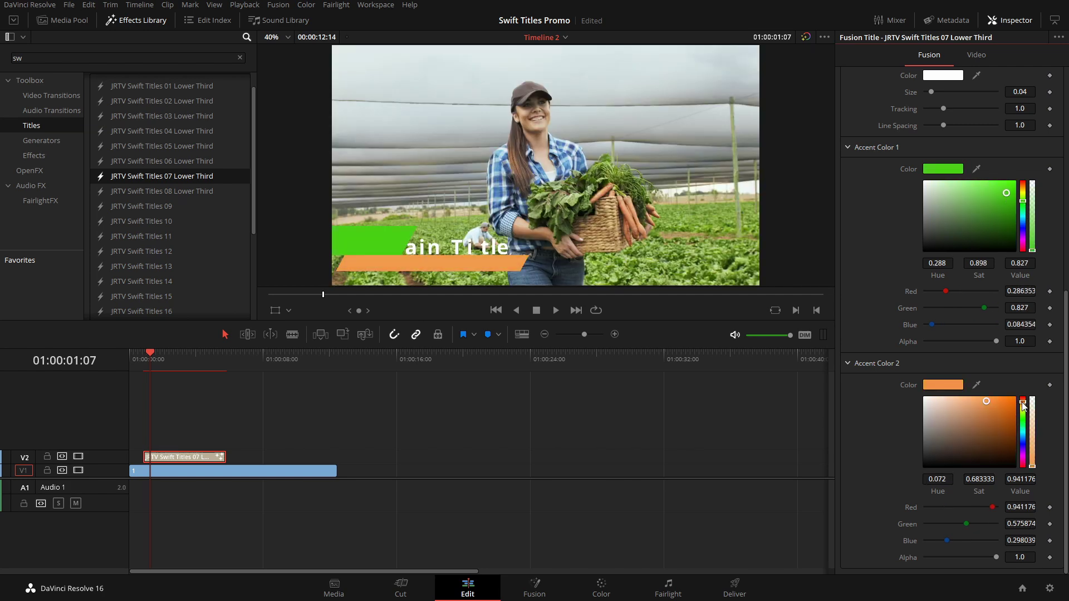
{"action": "left_click", "coordinate": [1002, 403]}
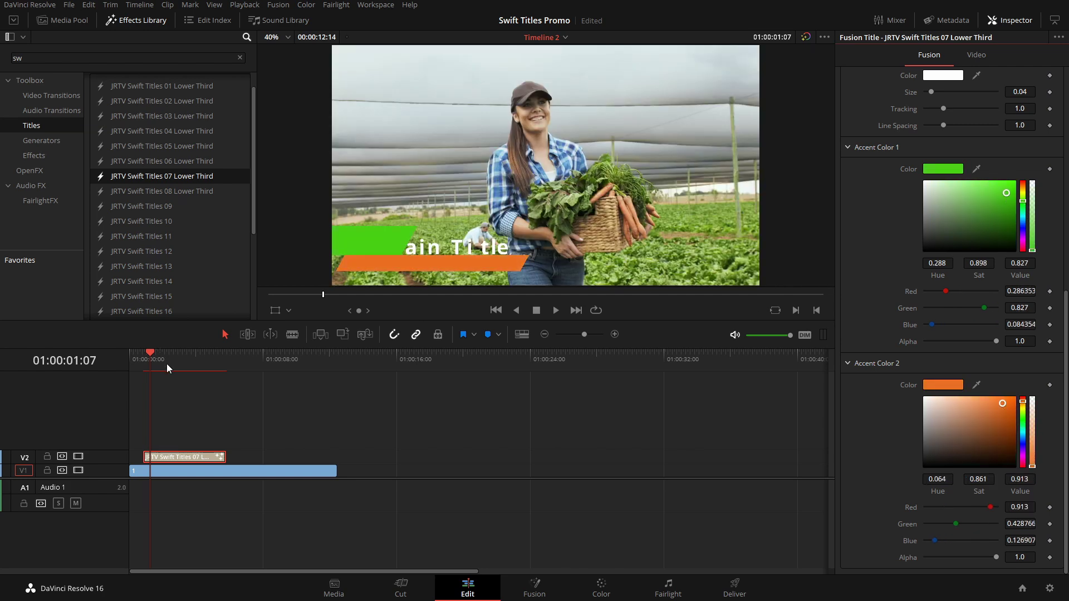
{"action": "left_click_drag", "start_coordinate": [167, 367], "coordinate": [185, 362]}
Replace the main title with the person's name and the subtitle with 'CEO'
{"action": "scroll", "coordinate": [944, 341], "scroll_direction": "up", "scroll_amount": 8}
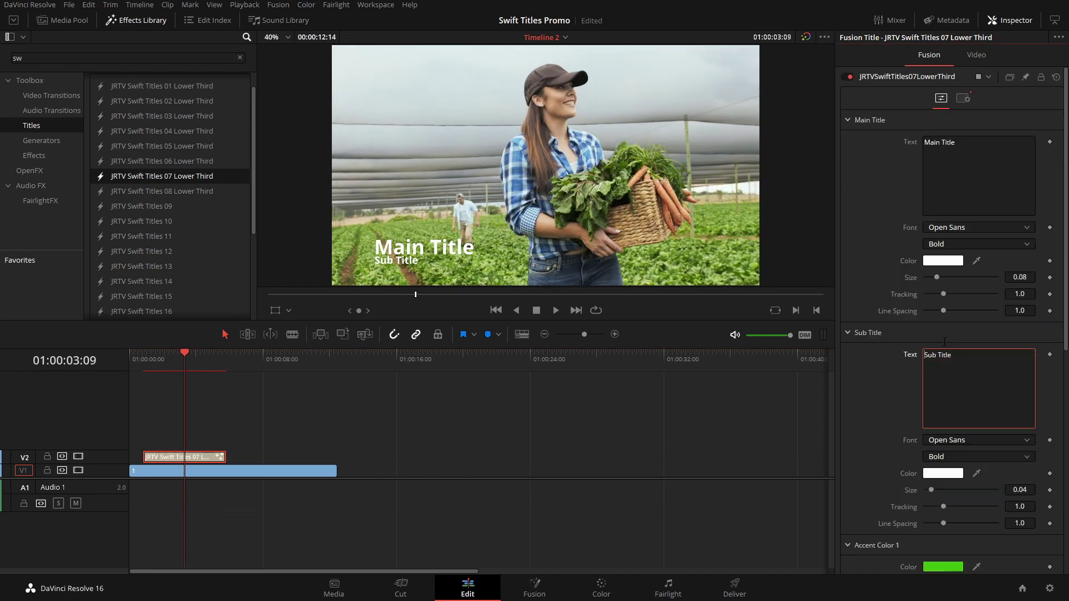
{"action": "left_click", "coordinate": [952, 148]}
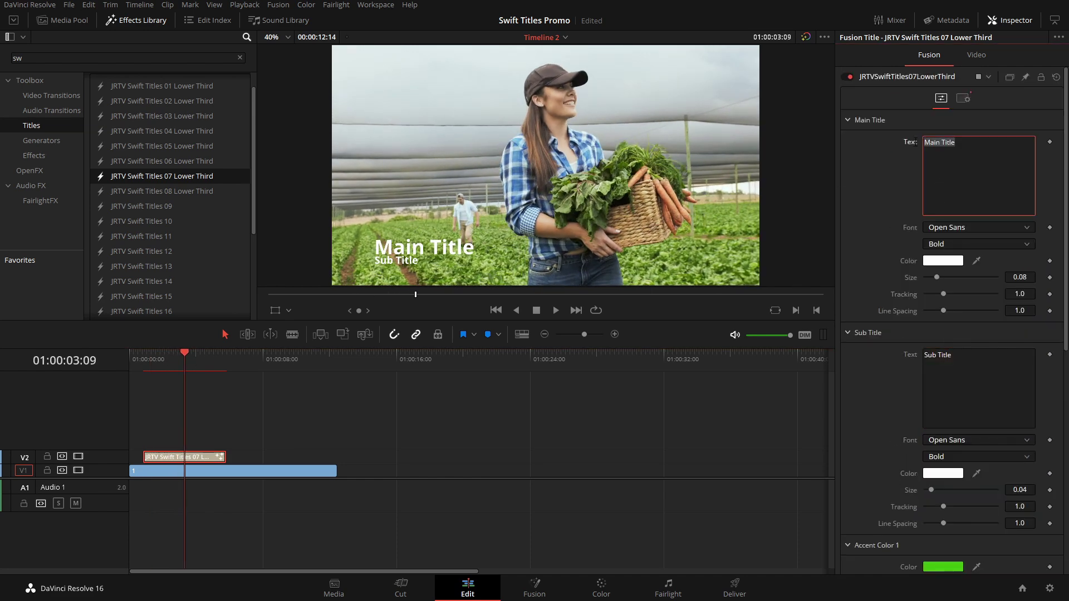
{"action": "type", "text": "Lisa"}
{"action": "left_click", "coordinate": [946, 359]}
{"action": "type", "text": "CEO"}
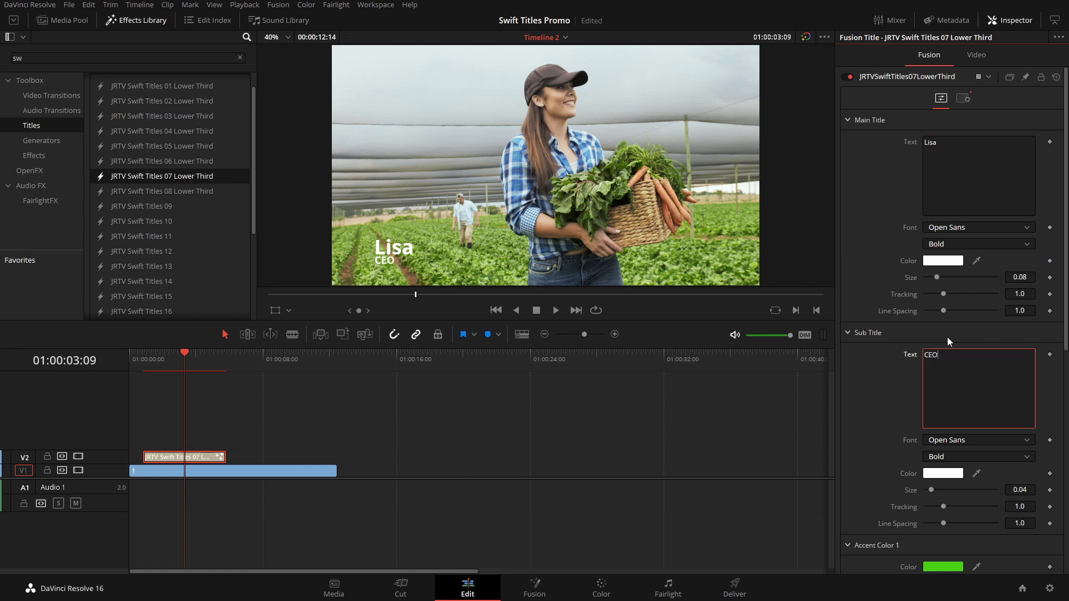
Set the CEO subtitle font to VCR OSD Mono and shrink it to size 0.0236
{"action": "left_click", "coordinate": [989, 439]}
{"action": "left_click_drag", "start_coordinate": [1038, 336], "coordinate": [1043, 419]}
{"action": "left_click", "coordinate": [947, 339]}
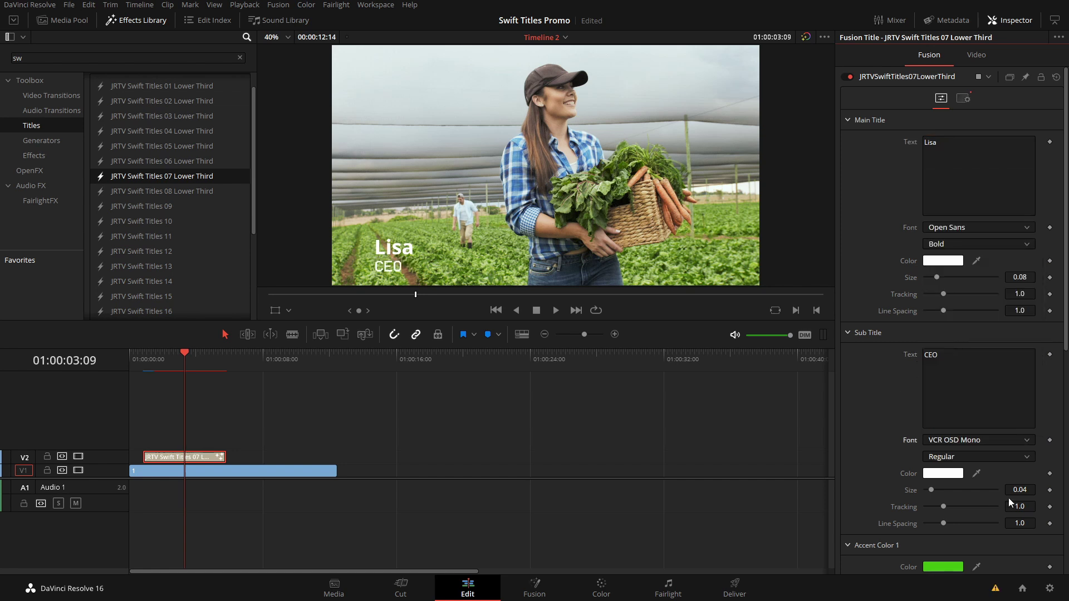
{"action": "mouse_move", "coordinate": [177, 357]}
{"action": "left_mouse_down"}
{"action": "mouse_move", "coordinate": [154, 359]}
{"action": "mouse_move", "coordinate": [211, 359]}
{"action": "mouse_move", "coordinate": [198, 359]}
{"action": "left_mouse_up"}
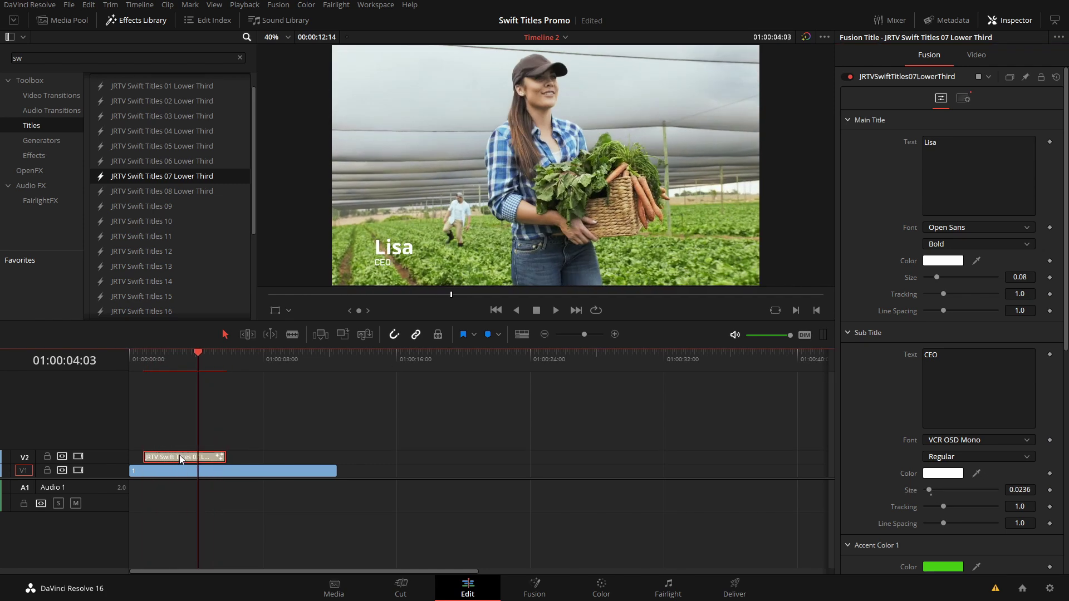
Move the lower third to the timeline start and extend it about six seconds, ending just before the farm clip
{"action": "left_click_drag", "start_coordinate": [179, 456], "coordinate": [169, 453]}
{"action": "left_click_drag", "start_coordinate": [180, 359], "coordinate": [169, 359]}
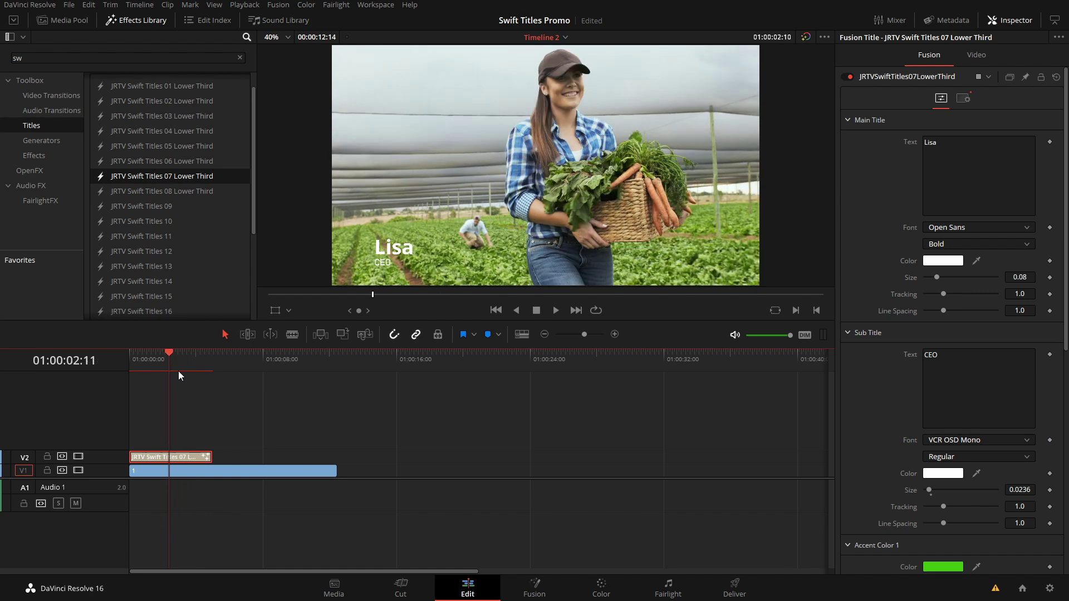
{"action": "left_click_drag", "start_coordinate": [213, 457], "coordinate": [320, 457]}
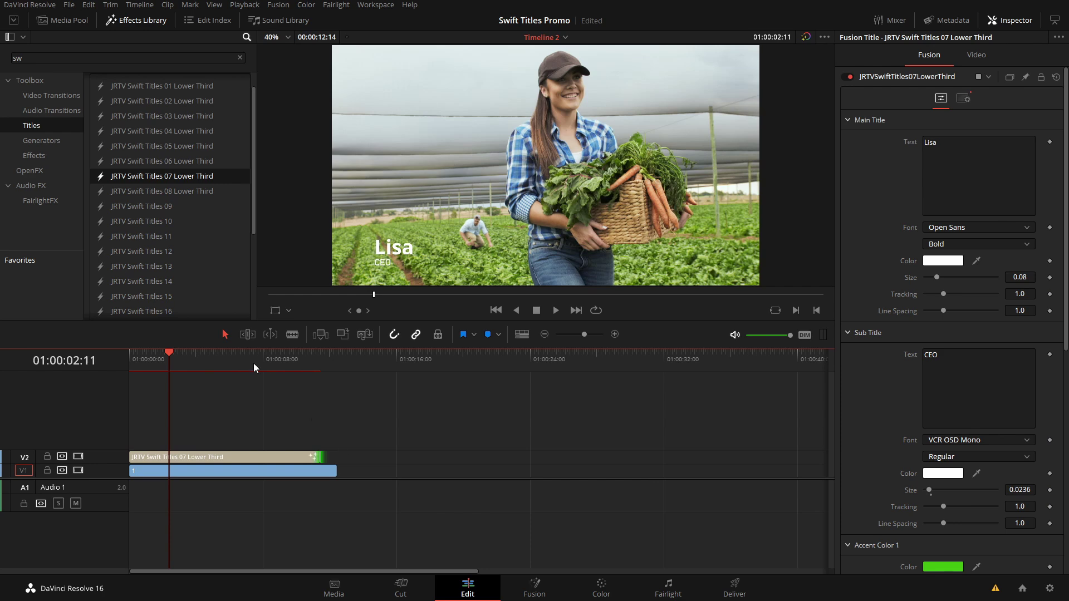
{"action": "left_click_drag", "start_coordinate": [189, 353], "coordinate": [152, 372]}
Replay the lower third, then duplicate the farm clip further along V1 after a short gap
{"action": "key", "text": "j"}
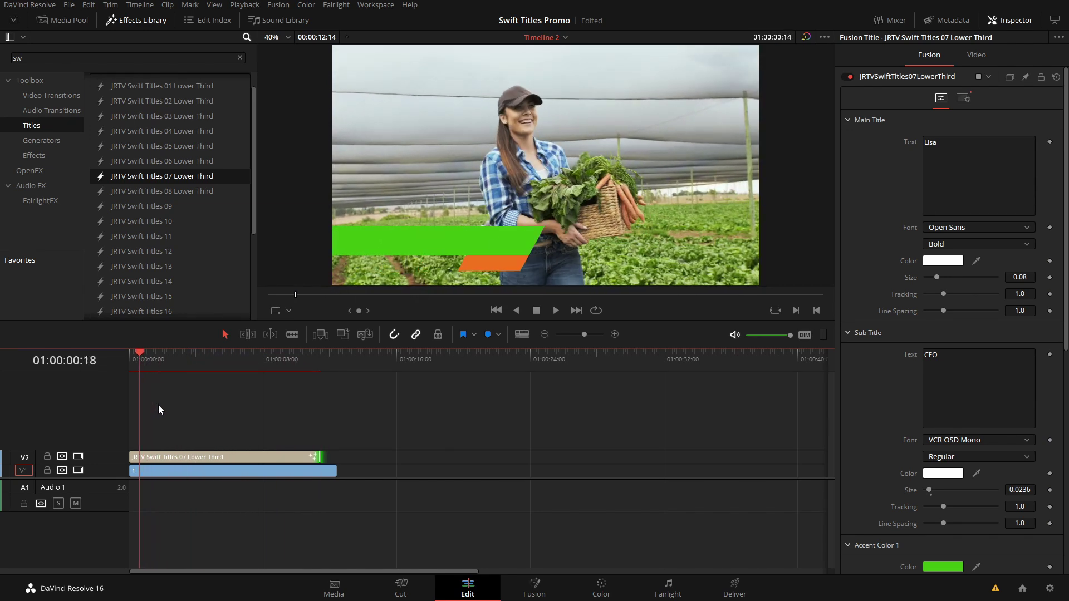
{"action": "key", "text": "l"}
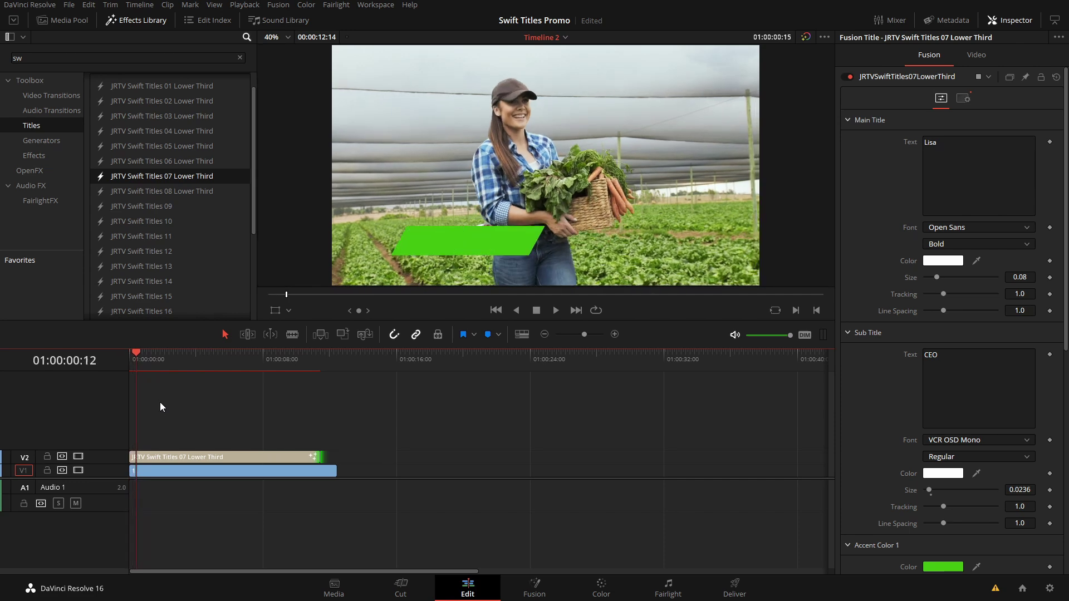
{"action": "left_click", "coordinate": [289, 355]}
{"action": "left_click", "coordinate": [252, 476]}
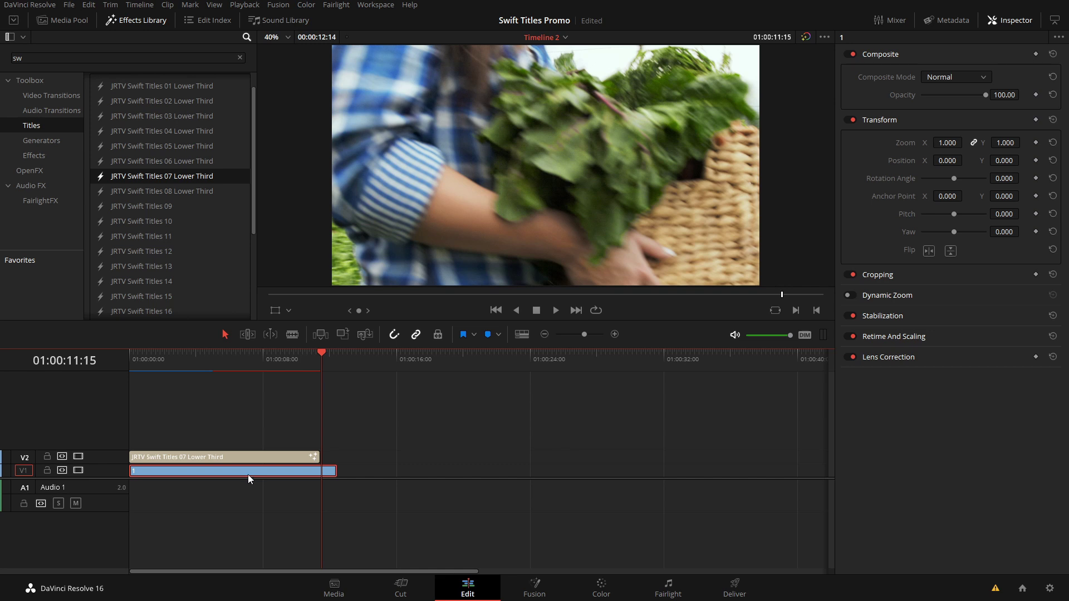
{"action": "left_click_drag", "start_coordinate": [248, 475], "coordinate": [483, 469]}
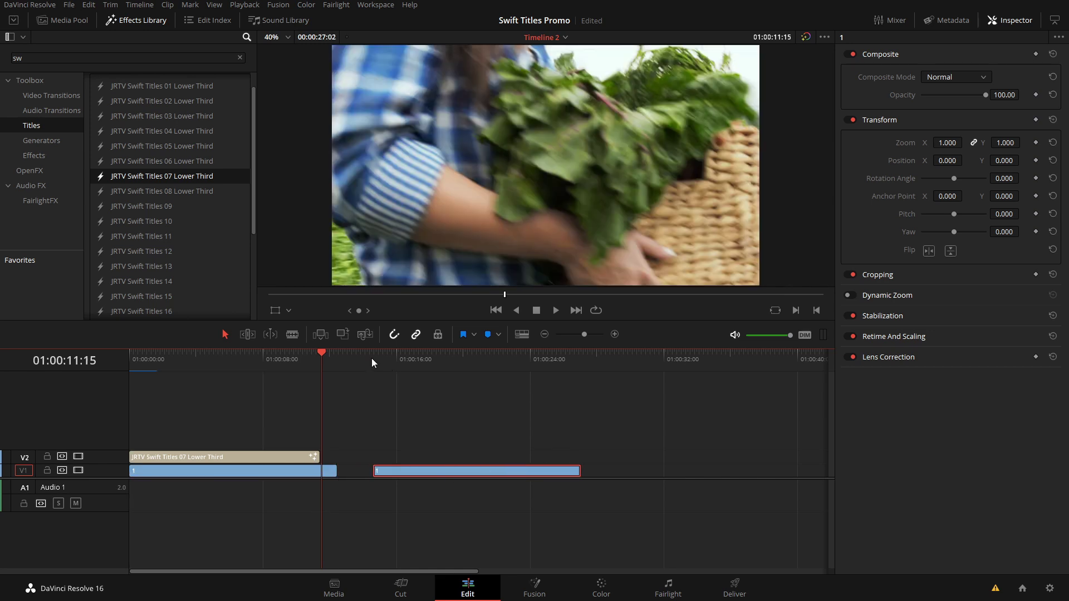
Add JRTV Swift Titles 15 on V2 at 01:00:15:19 above the copied clip
{"action": "left_click", "coordinate": [390, 354]}
{"action": "left_click_drag", "start_coordinate": [254, 150], "coordinate": [253, 207]}
{"action": "left_click_drag", "start_coordinate": [142, 194], "coordinate": [396, 455]}
Select the Titles 15 clip, expand its Main and Sub Title settings, and preview the animation
{"action": "left_click_drag", "start_coordinate": [427, 356], "coordinate": [431, 356]}
{"action": "left_click", "coordinate": [448, 456]}
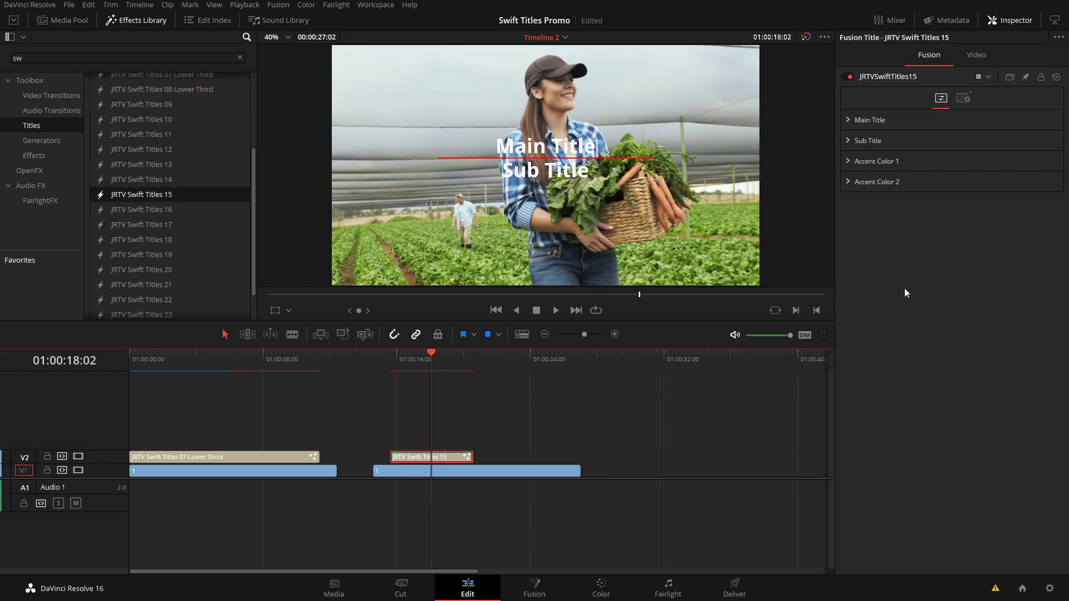
{"action": "left_click", "coordinate": [847, 119]}
{"action": "left_click", "coordinate": [849, 334]}
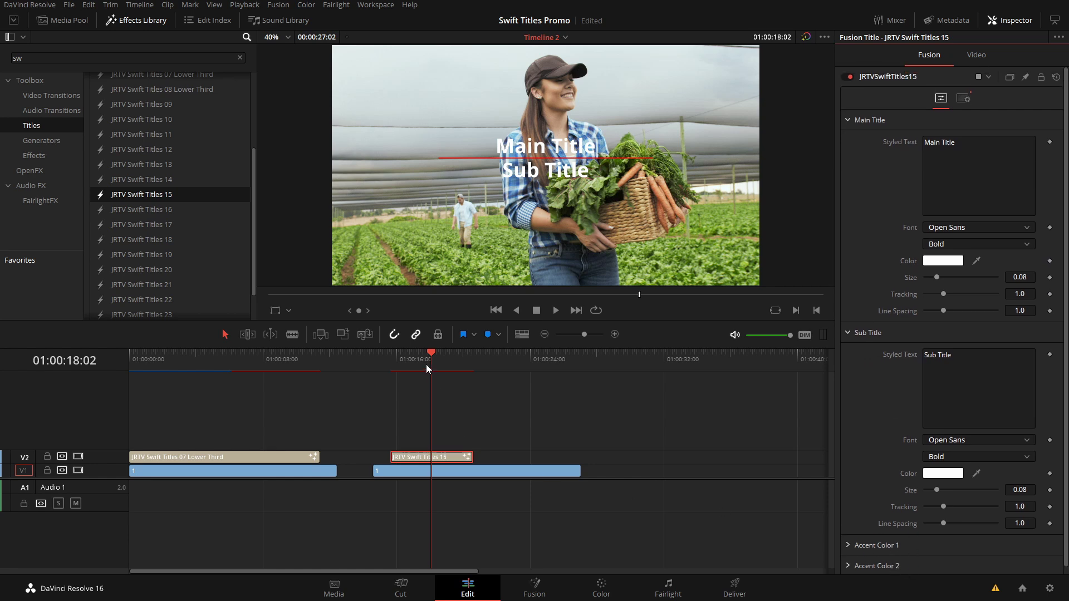
{"action": "left_click_drag", "start_coordinate": [426, 365], "coordinate": [398, 359]}
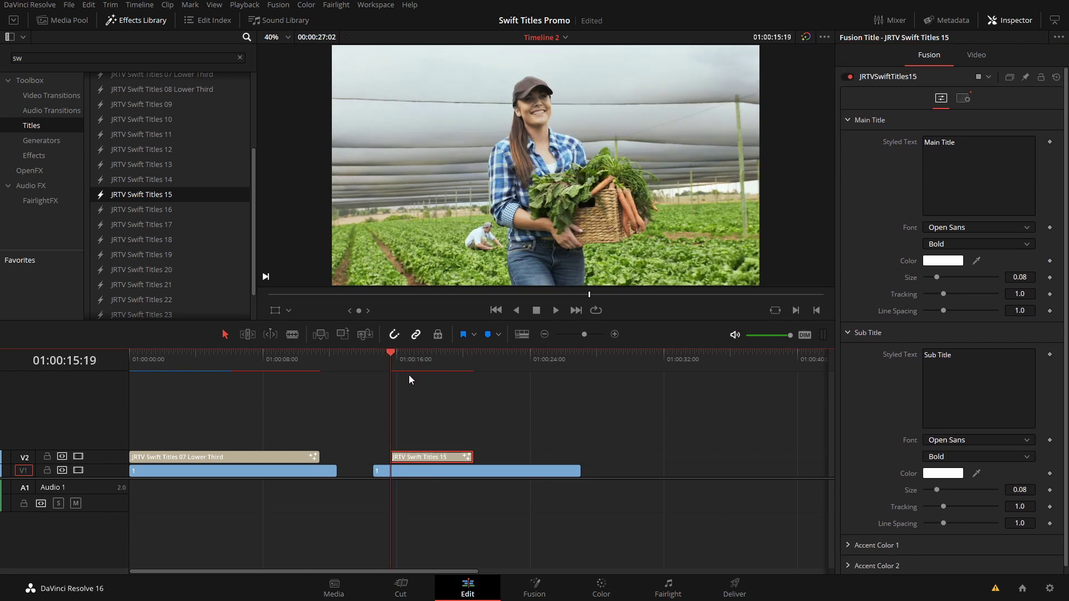
{"action": "key", "text": "space"}
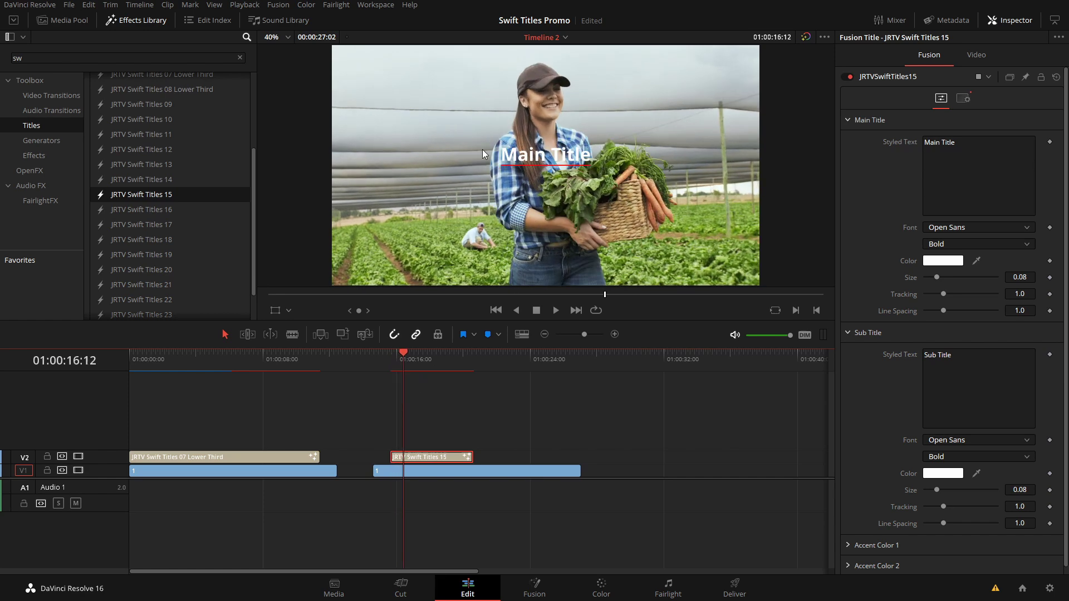
{"action": "key", "text": "Left"}
{"action": "key", "text": "Left"}
{"action": "key", "text": "Left"}
{"action": "key", "text": "Left"}
{"action": "key", "text": "Left"}
{"action": "key", "text": "Left"}
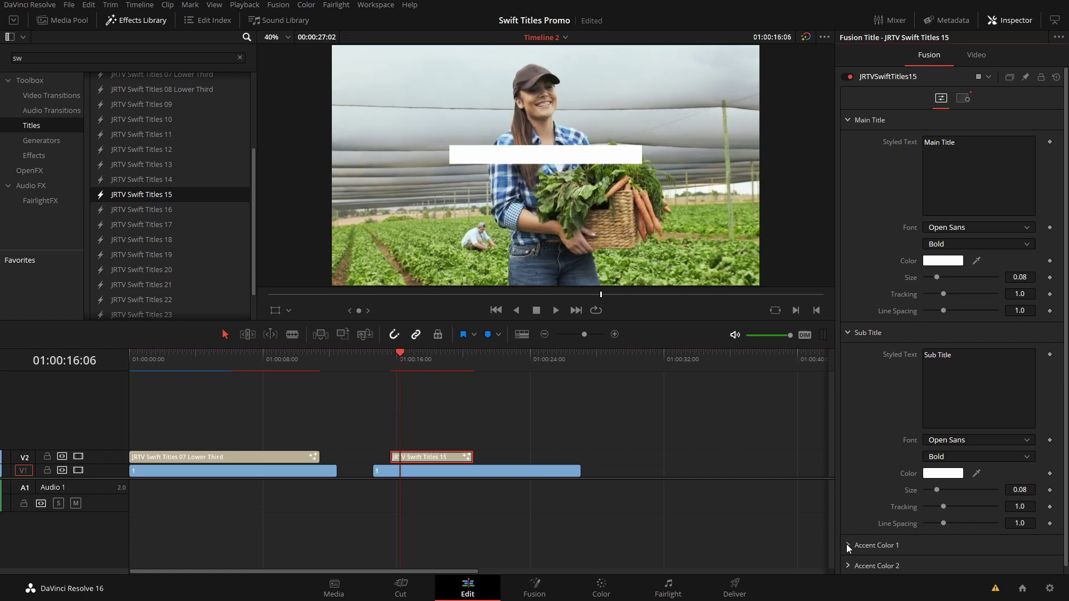
Set Accent Color 1 to light green (hue 0.392, sat 0.422, value 1.0) and preview it
{"action": "left_click", "coordinate": [848, 546]}
{"action": "left_click", "coordinate": [1022, 401]}
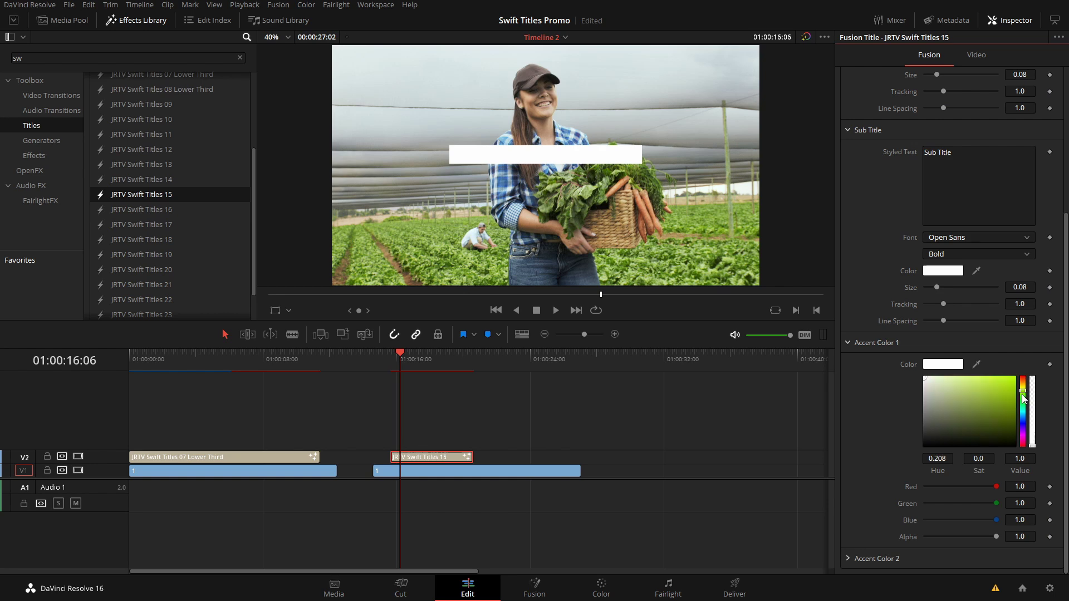
{"action": "left_click_drag", "start_coordinate": [979, 390], "coordinate": [962, 378]}
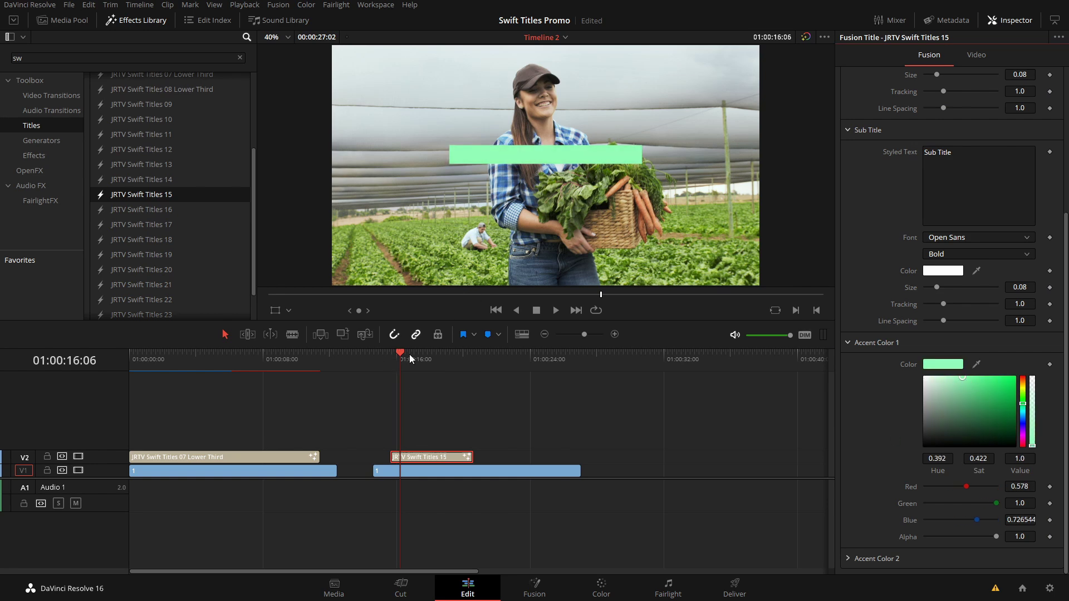
{"action": "mouse_move", "coordinate": [409, 354]}
{"action": "left_mouse_down"}
{"action": "mouse_move", "coordinate": [422, 353]}
{"action": "mouse_move", "coordinate": [401, 367]}
{"action": "left_mouse_up"}
{"action": "key", "text": "space"}
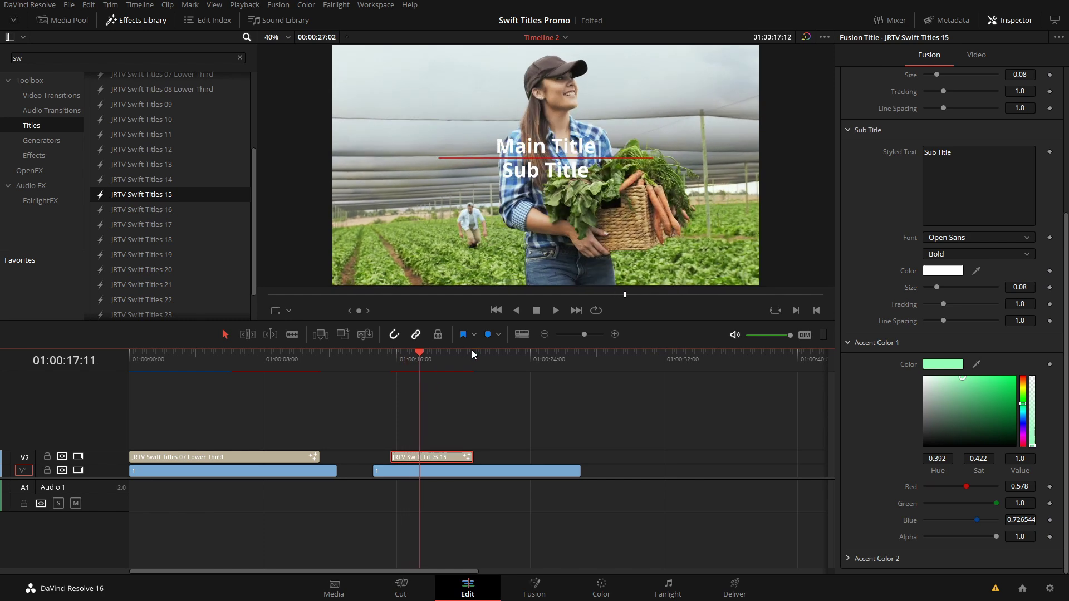
{"action": "key", "text": "space"}
Change Accent Color 2 from red to yellow
{"action": "scroll", "coordinate": [953, 483], "scroll_direction": "down", "scroll_amount": 3}
{"action": "scroll", "coordinate": [952, 483], "scroll_direction": "up", "scroll_amount": 3}
{"action": "left_click", "coordinate": [849, 558]}
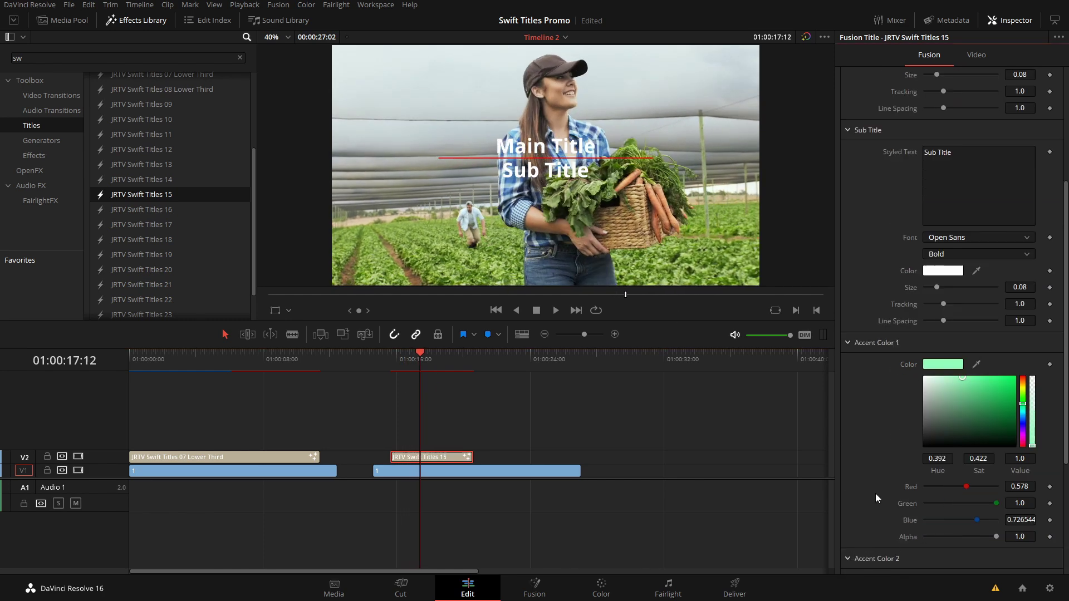
{"action": "scroll", "coordinate": [875, 493], "scroll_direction": "down", "scroll_amount": 2}
{"action": "left_click", "coordinate": [1021, 540]}
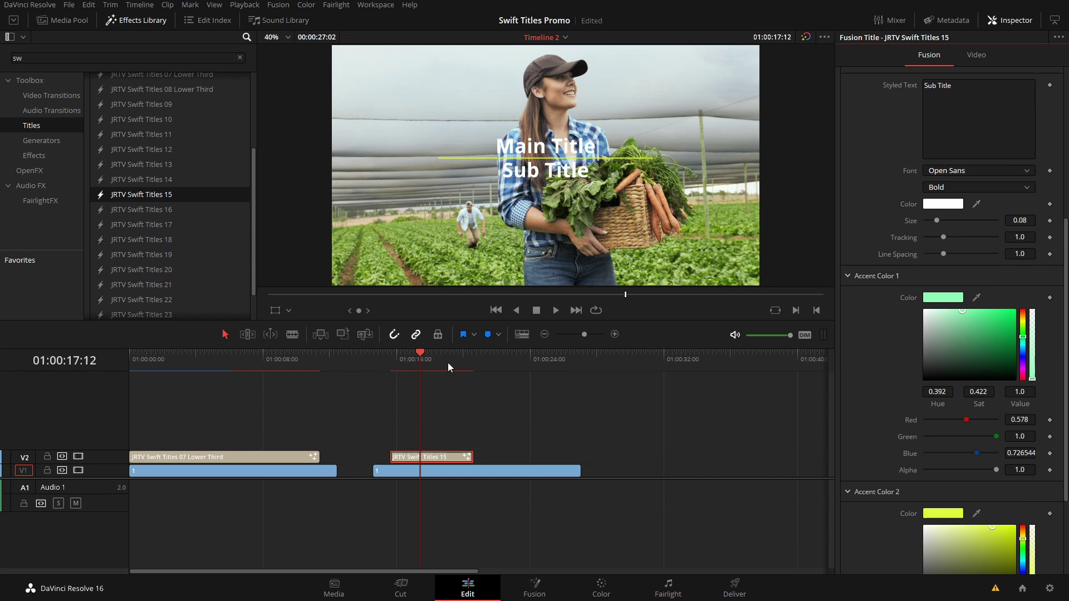
Drop JRTV Swift Titles 20 on V2 after Titles 15 and shift the second farm clip later beneath it
{"action": "left_click_drag", "start_coordinate": [448, 363], "coordinate": [490, 359]}
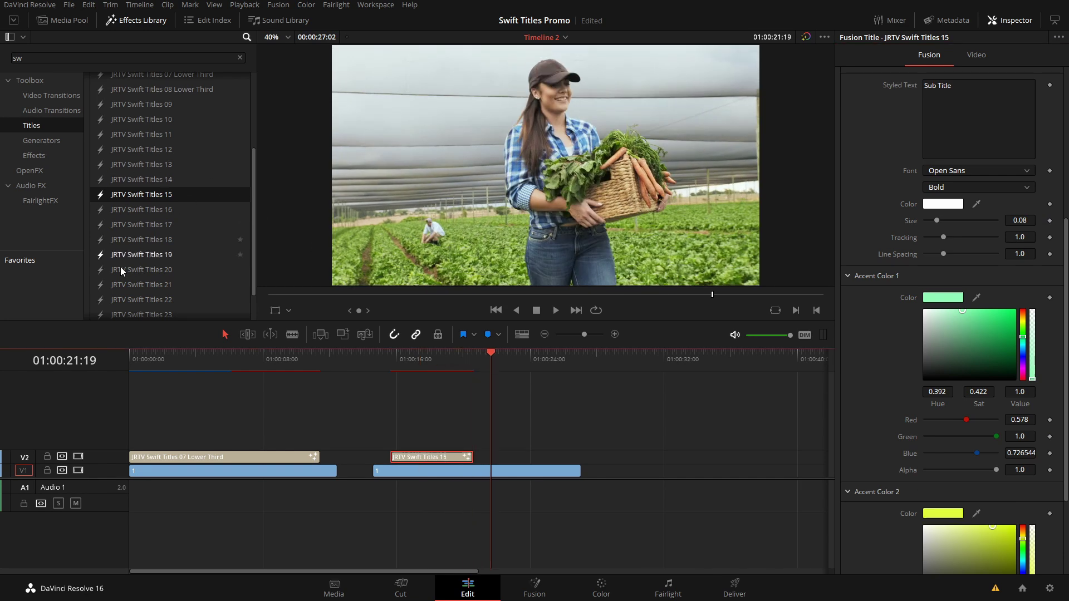
{"action": "left_click_drag", "start_coordinate": [120, 266], "coordinate": [495, 455]}
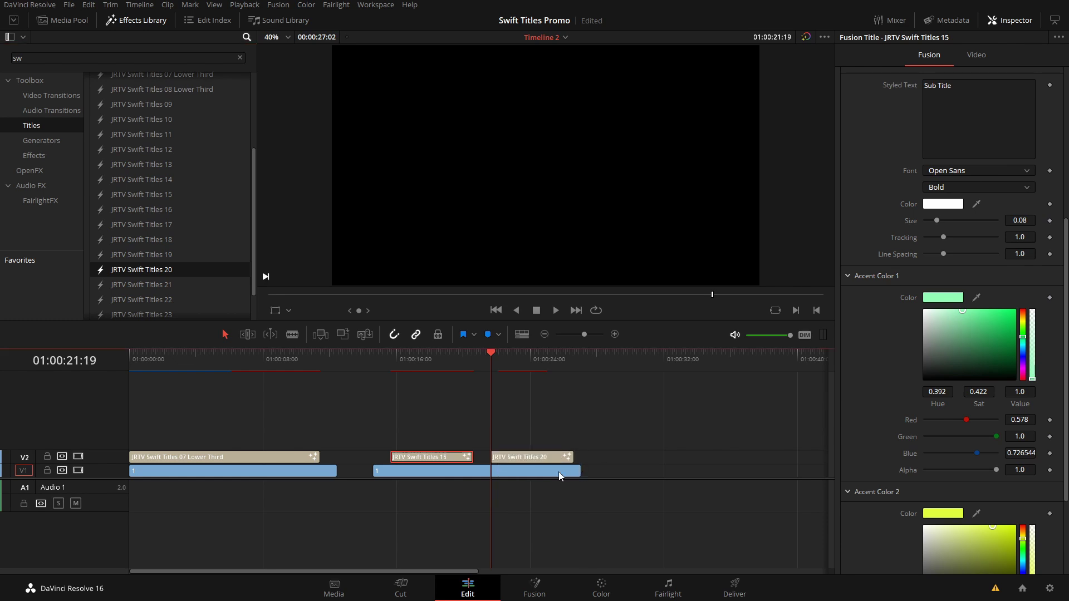
{"action": "left_click_drag", "start_coordinate": [559, 472], "coordinate": [646, 472]}
{"action": "left_click_drag", "start_coordinate": [501, 361], "coordinate": [537, 357]}
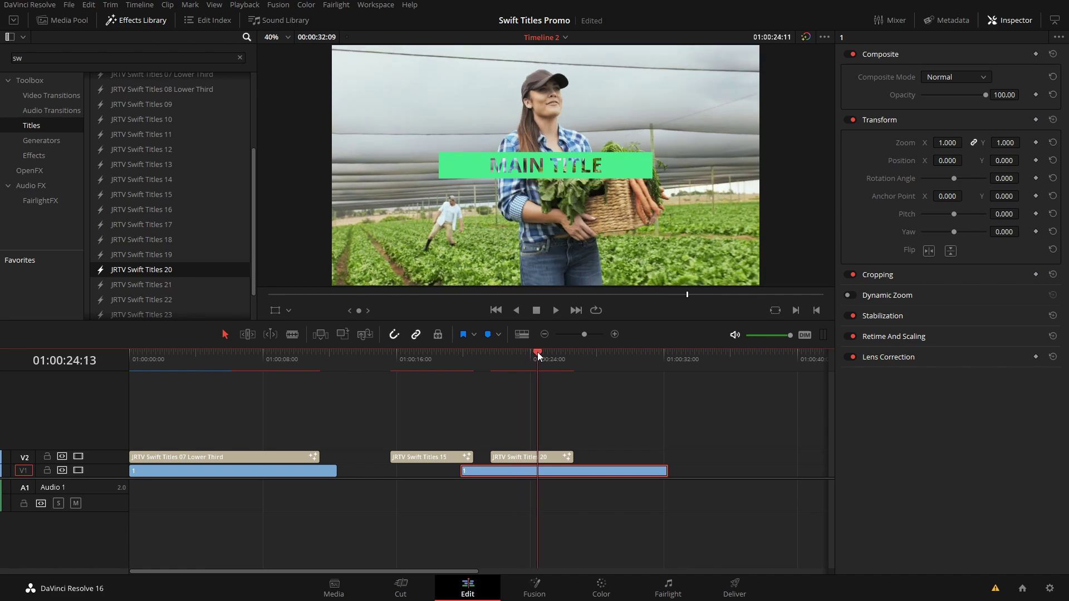
Select the Titles 20 clip, expand its Main Title settings and play its animation
{"action": "left_click", "coordinate": [525, 459]}
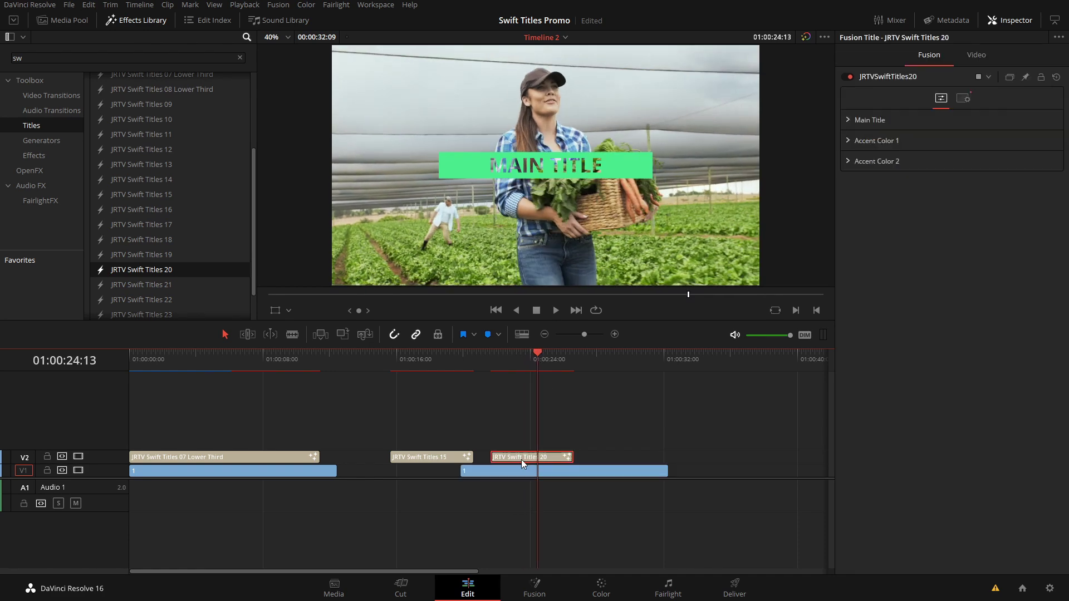
{"action": "left_click", "coordinate": [845, 119]}
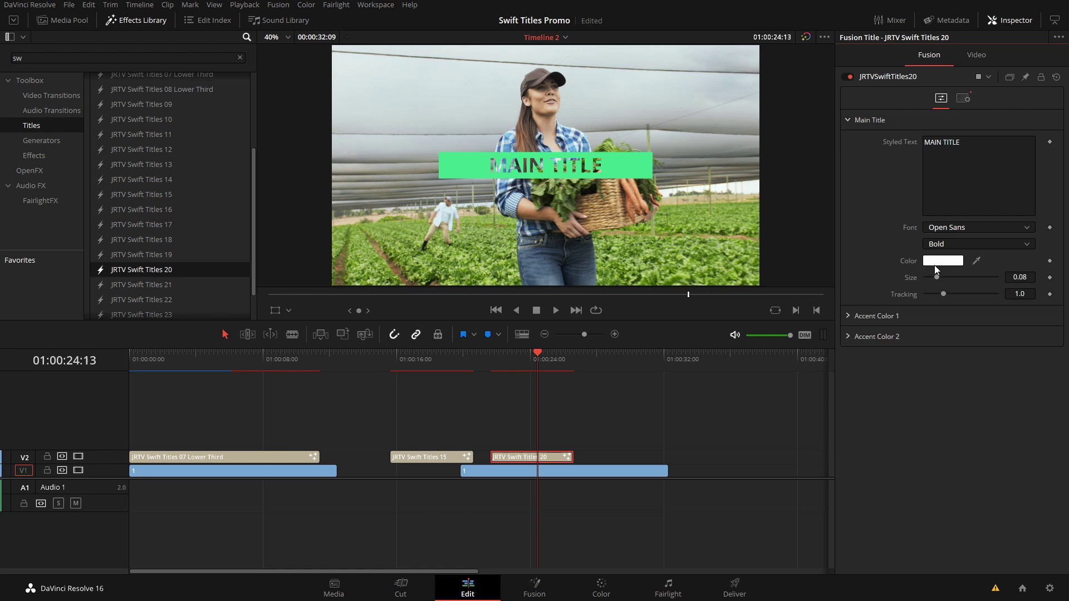
{"action": "left_click_drag", "start_coordinate": [511, 360], "coordinate": [495, 357]}
{"action": "left_click", "coordinate": [552, 310]}
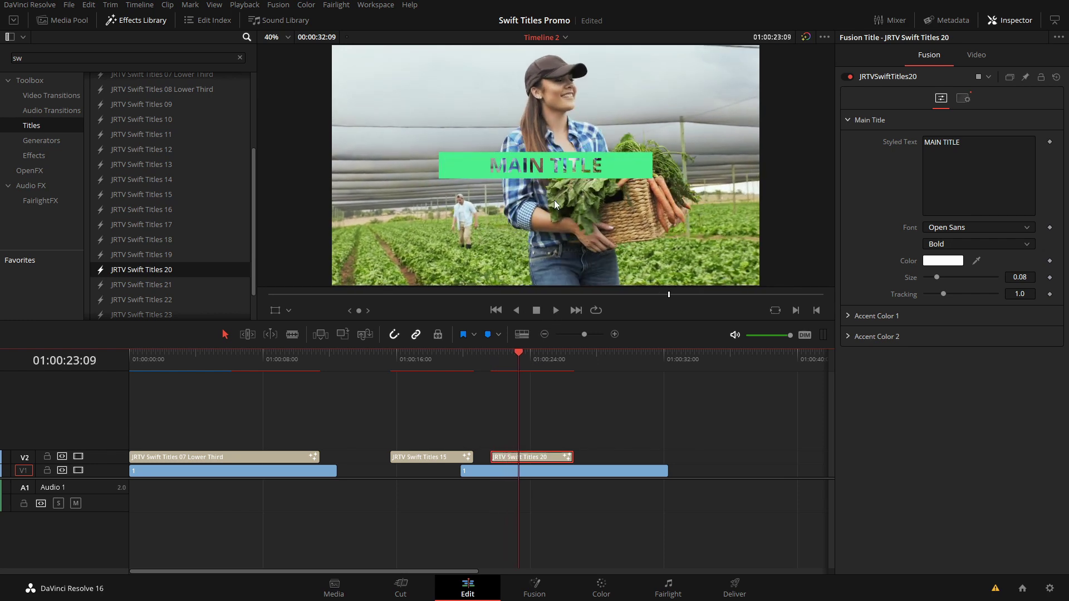
Change the main title text colour from white to orange and replay the title
{"action": "left_click", "coordinate": [950, 260]}
{"action": "left_click", "coordinate": [613, 203]}
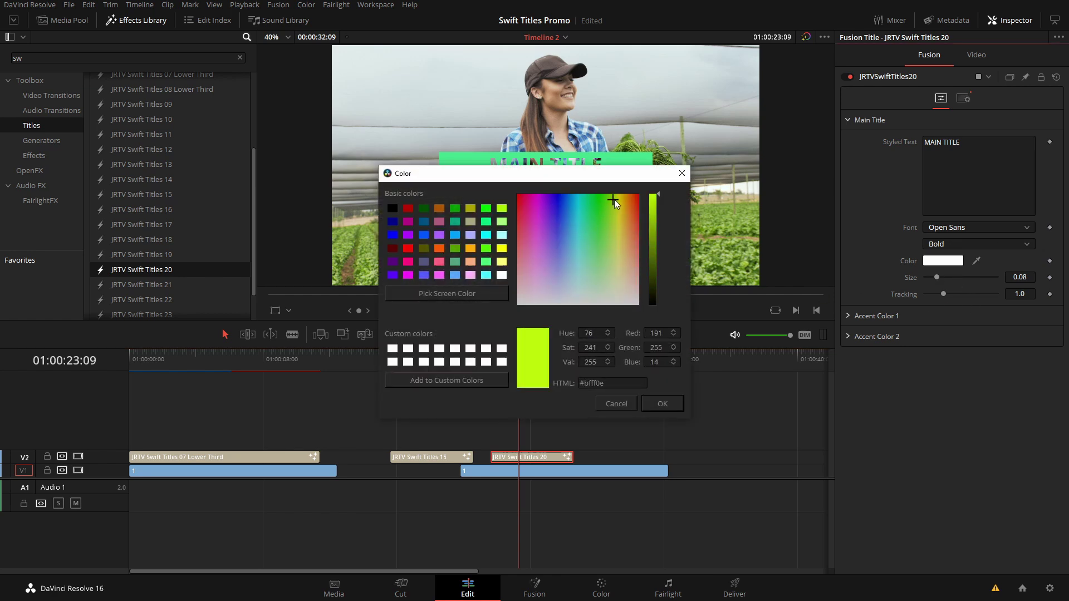
{"action": "left_click_drag", "start_coordinate": [613, 202], "coordinate": [625, 201]}
{"action": "left_click", "coordinate": [663, 403]}
{"action": "left_click_drag", "start_coordinate": [514, 356], "coordinate": [505, 357]}
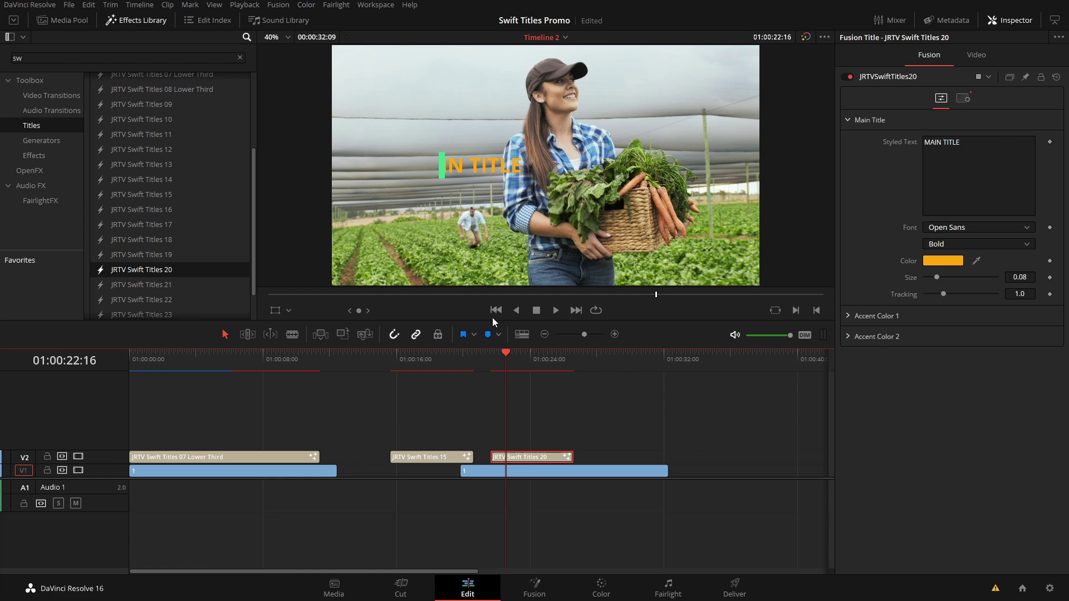
{"action": "key", "text": "Left"}
{"action": "key", "text": "Left"}
{"action": "key", "text": "Left"}
{"action": "key", "text": "Left"}
{"action": "key", "text": "Left"}
{"action": "key", "text": "Left"}
{"action": "key", "text": "Left"}
{"action": "key", "text": "Left"}
{"action": "key", "text": "Left"}
{"action": "key", "text": "Left"}
{"action": "key", "text": "Left"}
{"action": "key", "text": "Left"}
{"action": "key", "text": "Left"}
{"action": "key", "text": "Left"}
{"action": "key", "text": "Left"}
{"action": "key", "text": "Left"}
{"action": "key", "text": "Left"}
{"action": "key", "text": "Left"}
{"action": "key", "text": "Left"}
{"action": "key", "text": "Left"}
{"action": "key", "text": "space"}
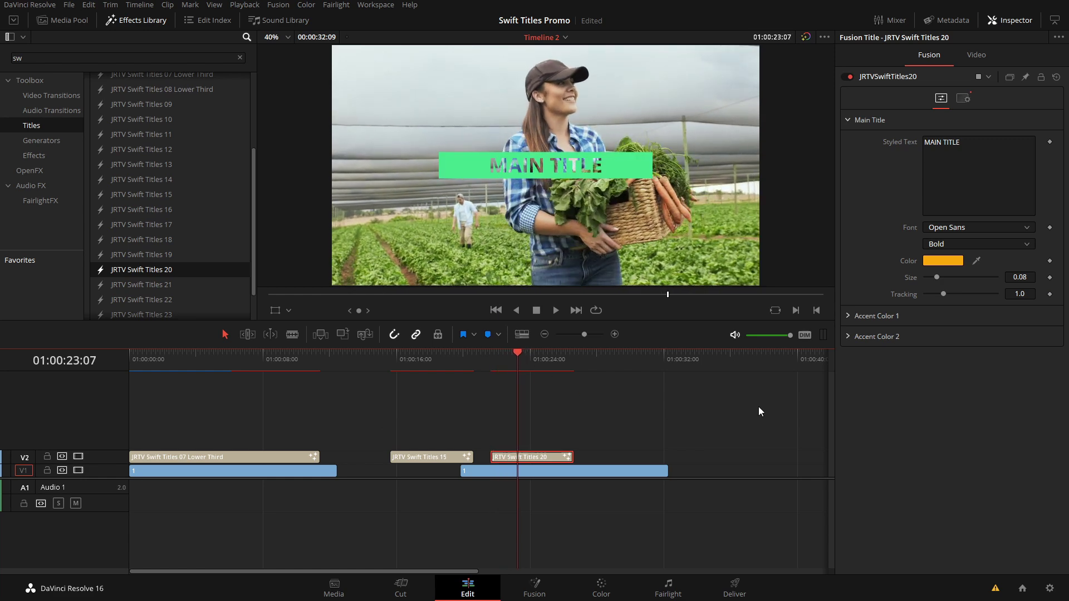
Set Accent Color 1 to pink and Accent Color 2 to yellow
{"action": "key", "text": "space"}
{"action": "left_click", "coordinate": [848, 316]}
{"action": "left_click", "coordinate": [852, 534]}
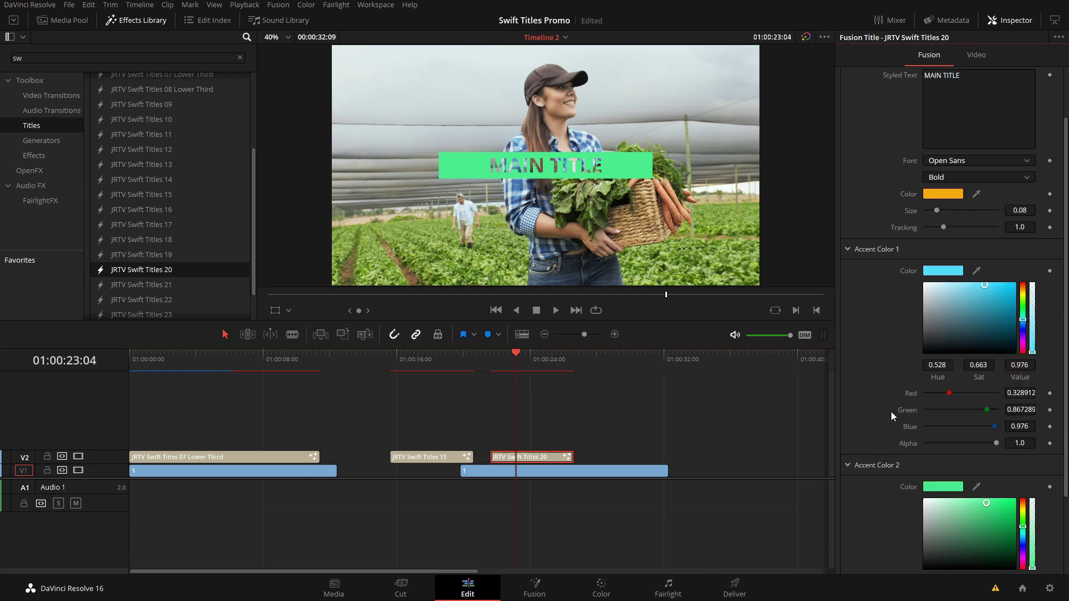
{"action": "scroll", "coordinate": [946, 414], "scroll_direction": "down", "scroll_amount": 3}
{"action": "left_click_drag", "start_coordinate": [1026, 426], "coordinate": [1024, 406]}
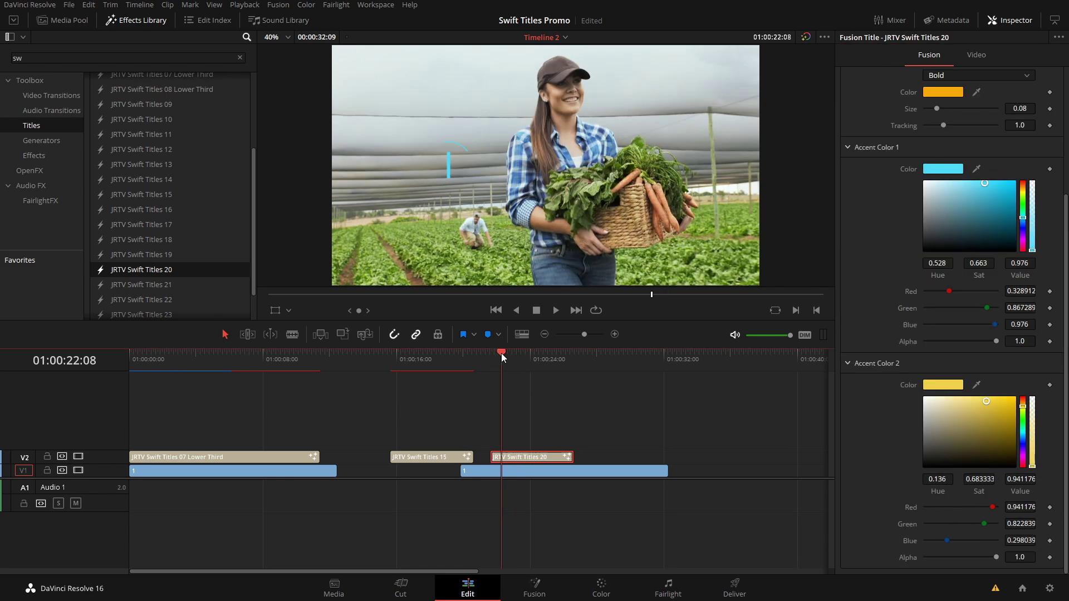
{"action": "left_click", "coordinate": [1022, 238]}
{"action": "left_click", "coordinate": [966, 188]}
{"action": "left_click_drag", "start_coordinate": [966, 190], "coordinate": [961, 185]}
{"action": "key", "text": "space"}
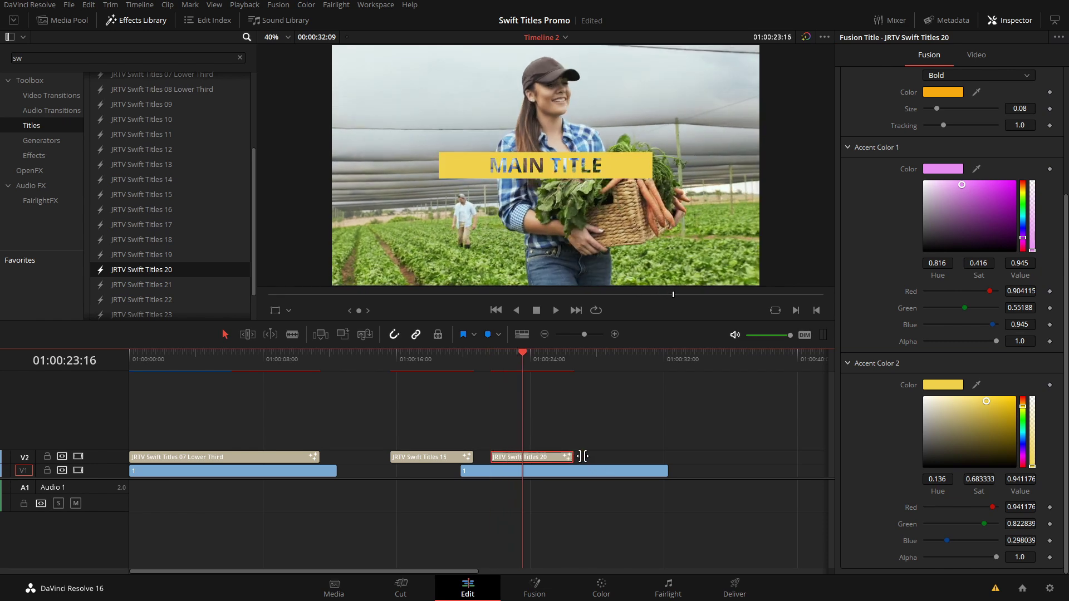
Lengthen the Titles 20 clip on V2 and play through its end
{"action": "left_click_drag", "start_coordinate": [579, 456], "coordinate": [649, 456]}
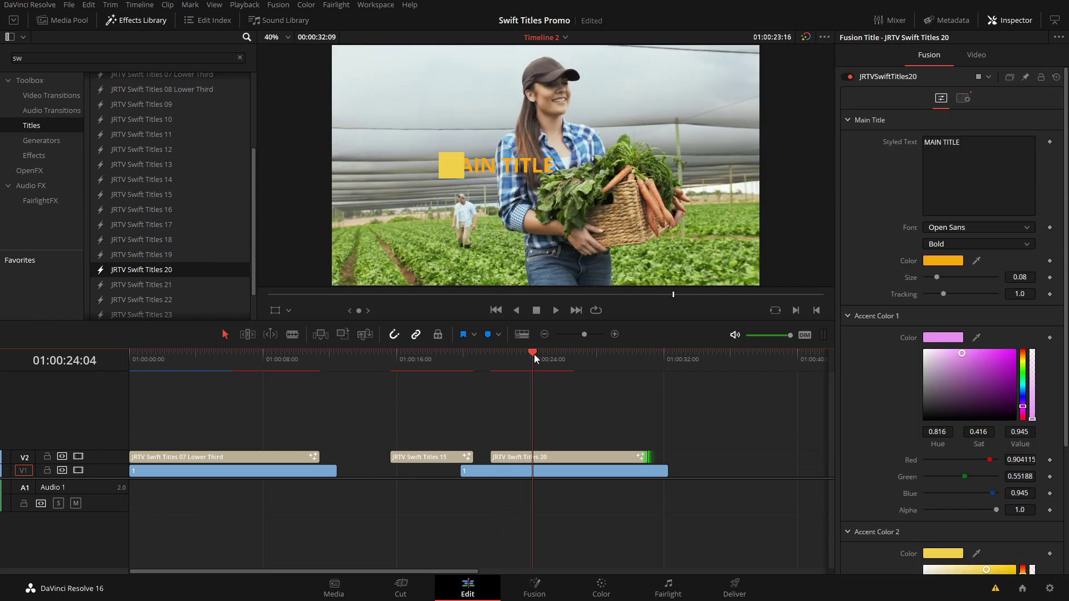
{"action": "left_click_drag", "start_coordinate": [534, 354], "coordinate": [624, 351]}
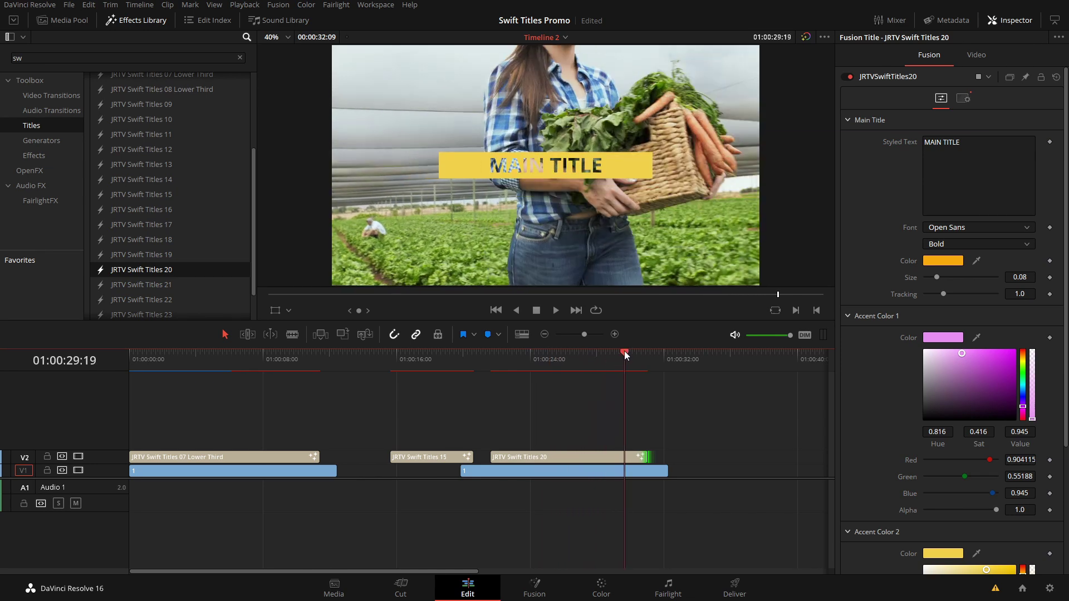
{"action": "key", "text": "space"}
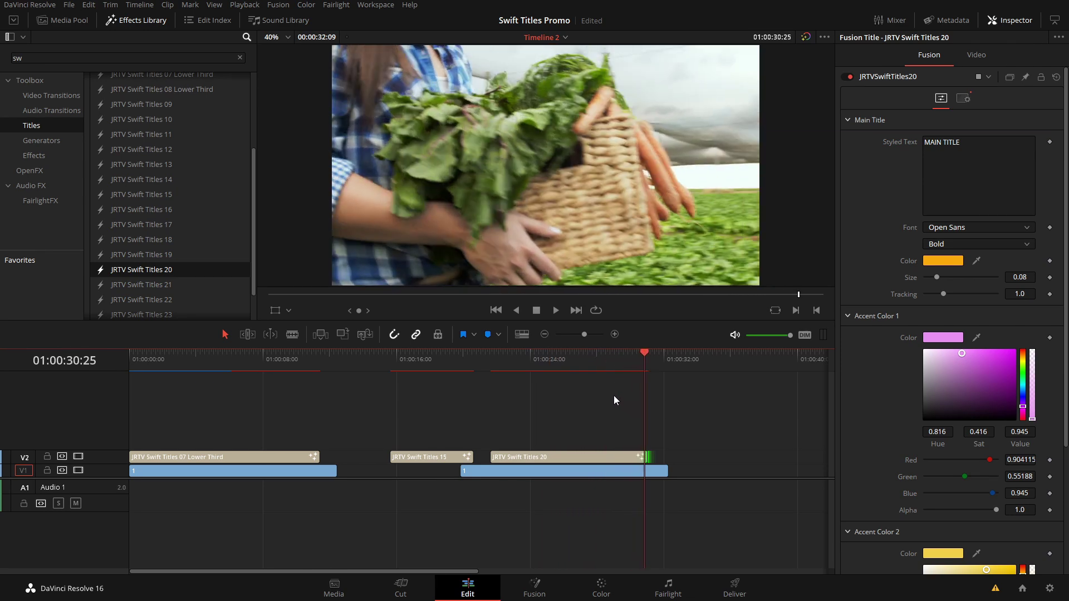